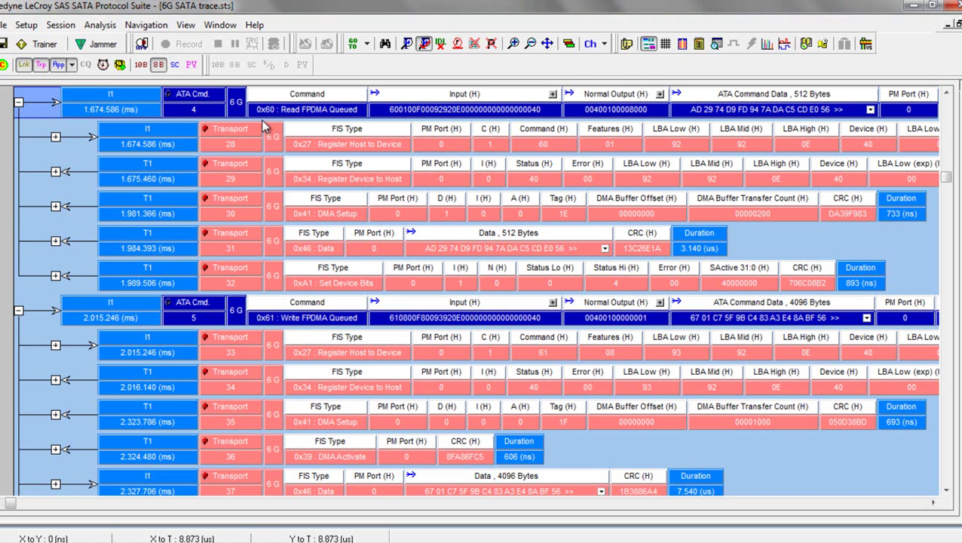
# Show the trace packets as a spreadsheet list of Read and Write FPDMA Queued frames.
pyautogui.click(667, 44)
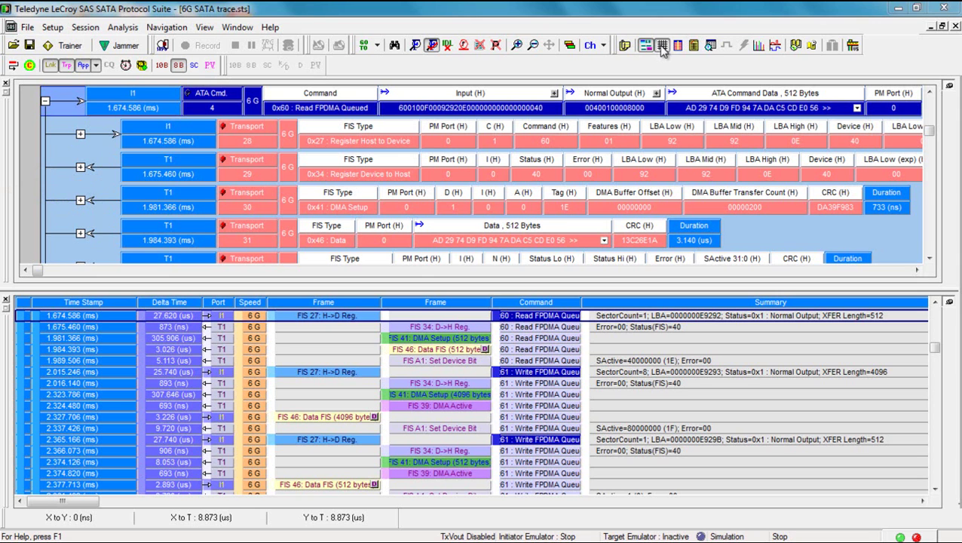
pyautogui.click(662, 45)
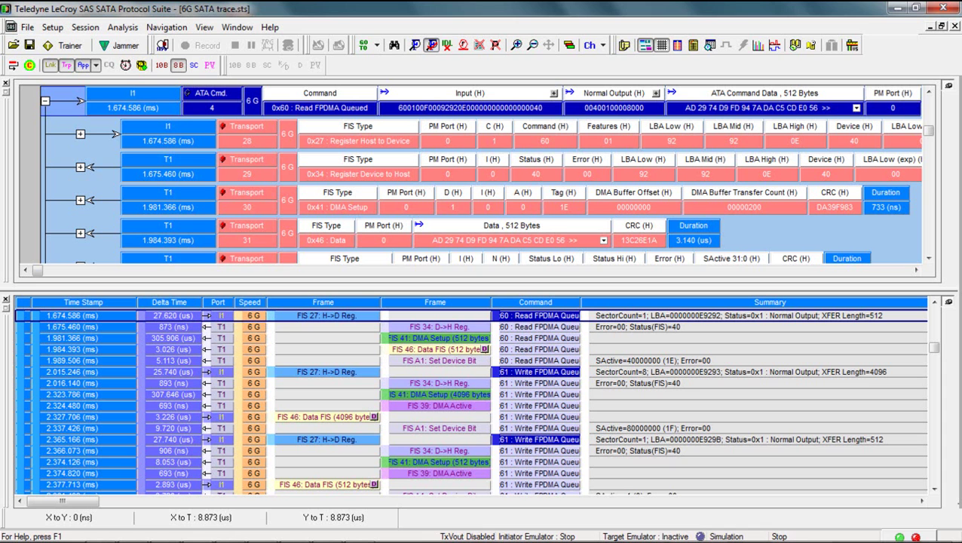
# Hide the detailed trace view and drag the TAG column between Command and Summary.
pyautogui.click(645, 48)
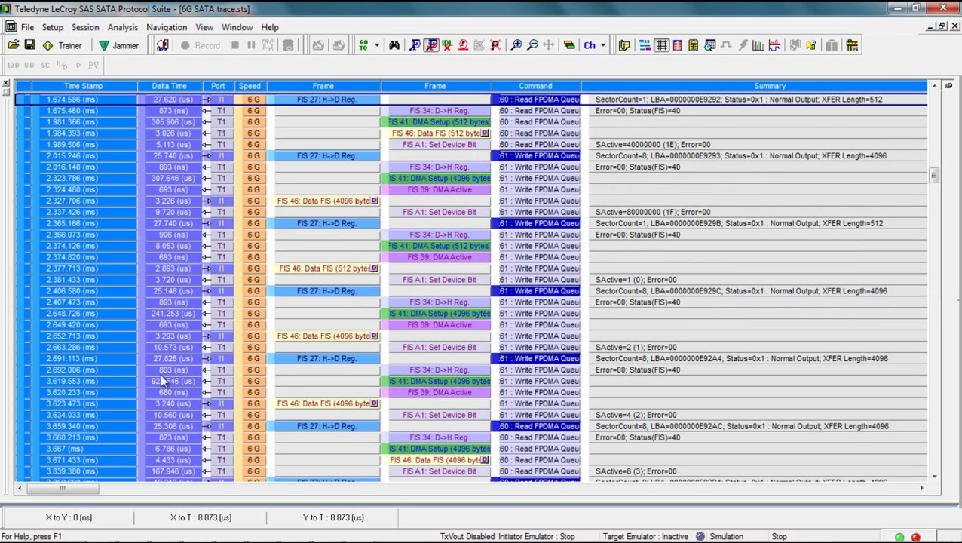
pyautogui.moveTo(85, 488); pyautogui.dragTo(214, 489)
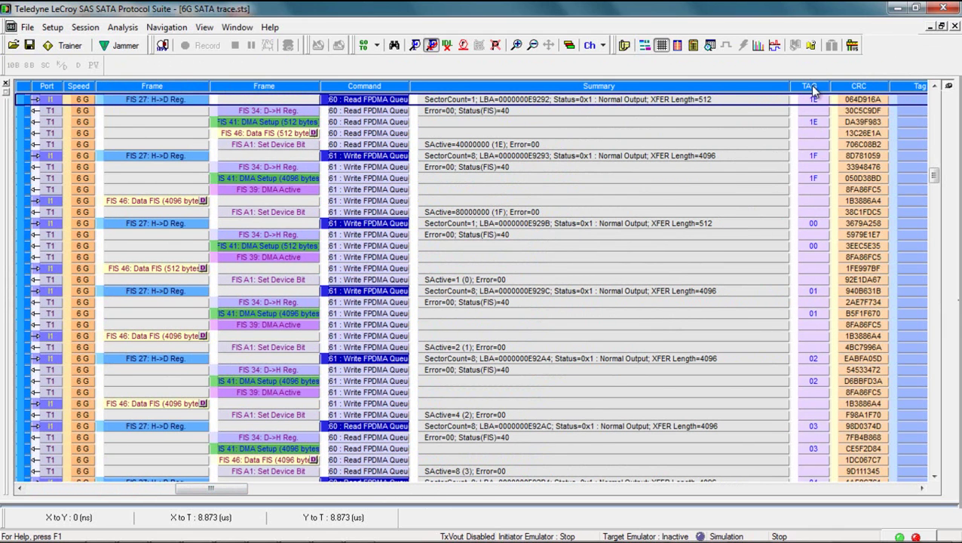
pyautogui.moveTo(813, 87); pyautogui.dragTo(426, 90)
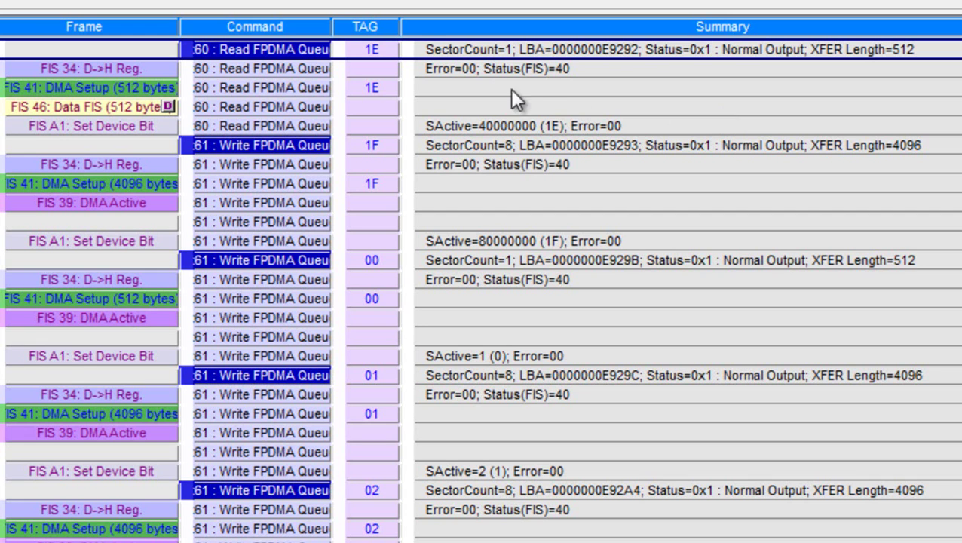
# Add a new spreadsheet column using the Latency field from Additional Fields > Metrics.
pyautogui.rightClick(400, 30)
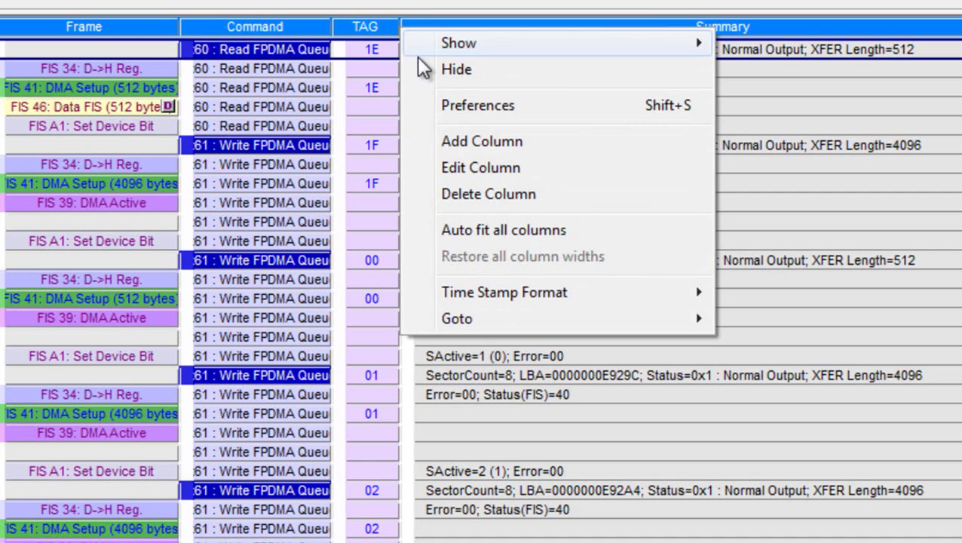
pyautogui.click(443, 146)
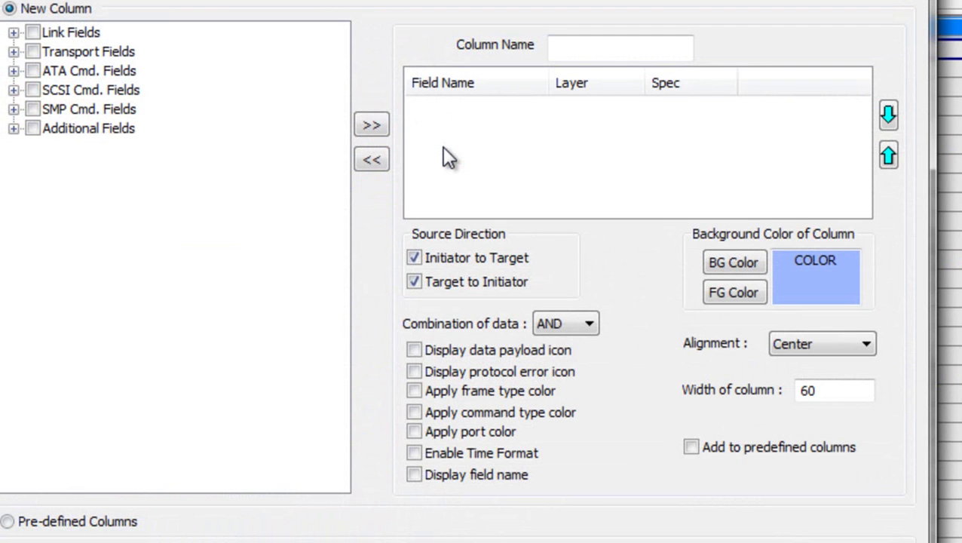
pyautogui.click(14, 70)
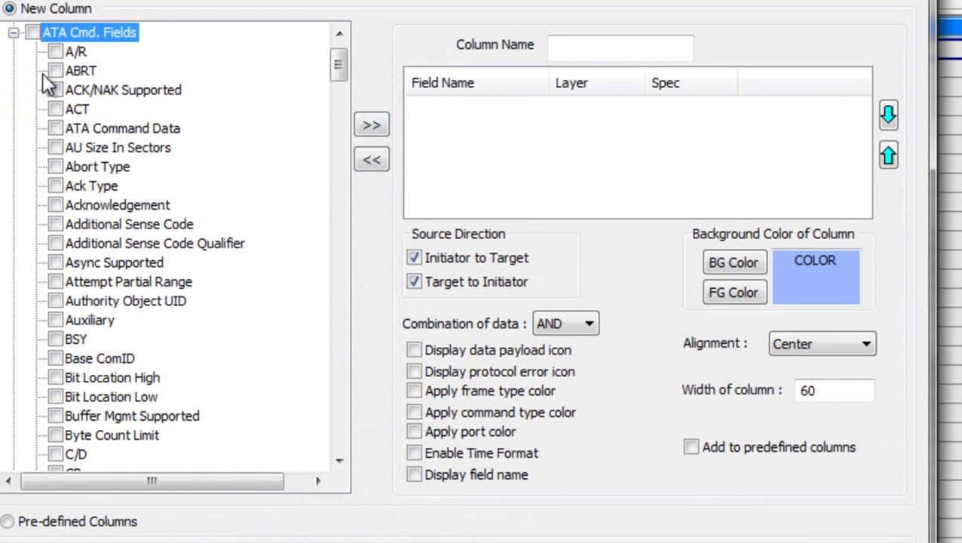
pyautogui.moveTo(338, 65); pyautogui.dragTo(354, 52)
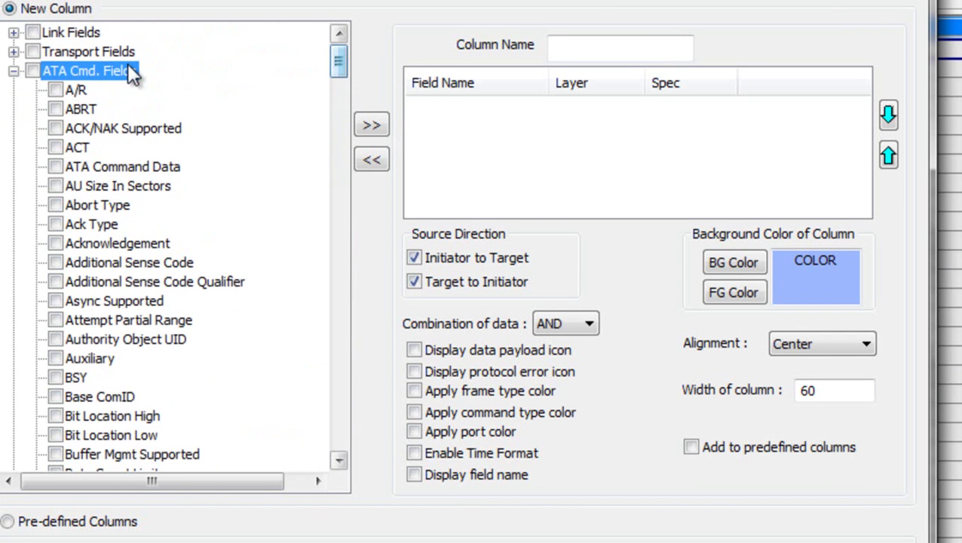
pyautogui.click(13, 72)
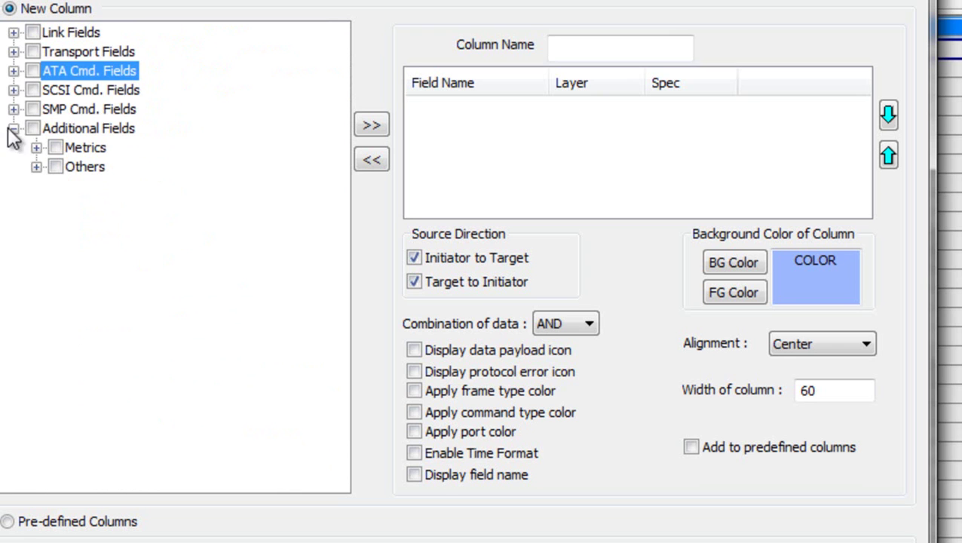
pyautogui.click(34, 148)
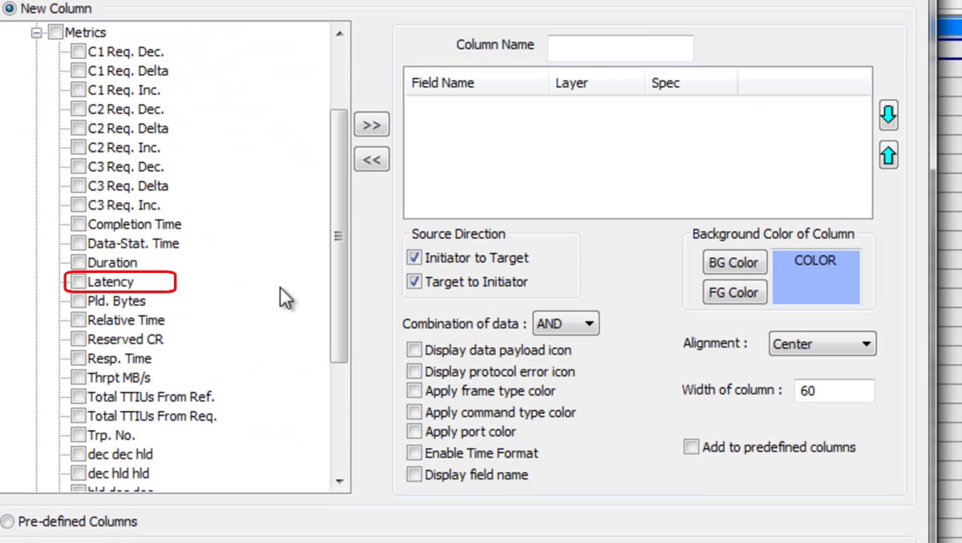
pyautogui.click(77, 283)
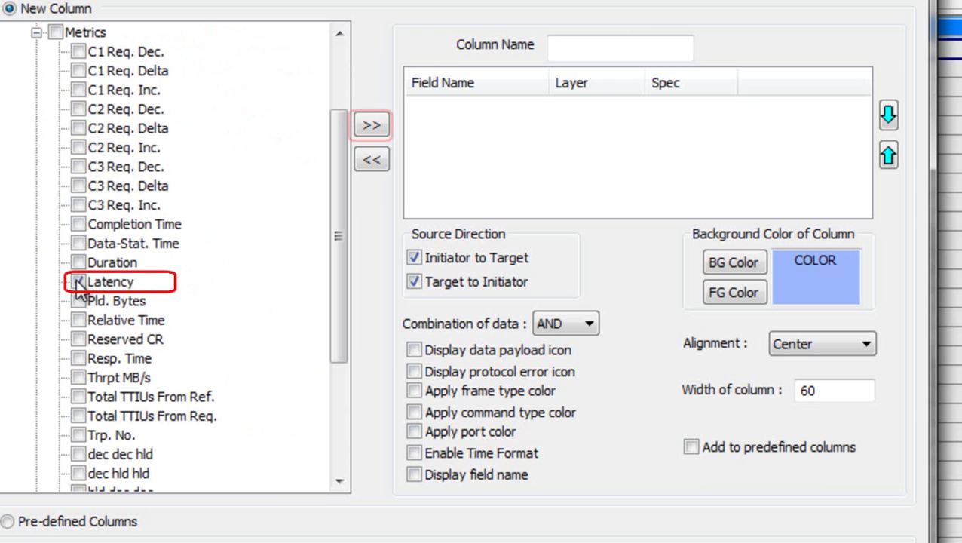
pyautogui.click(372, 126)
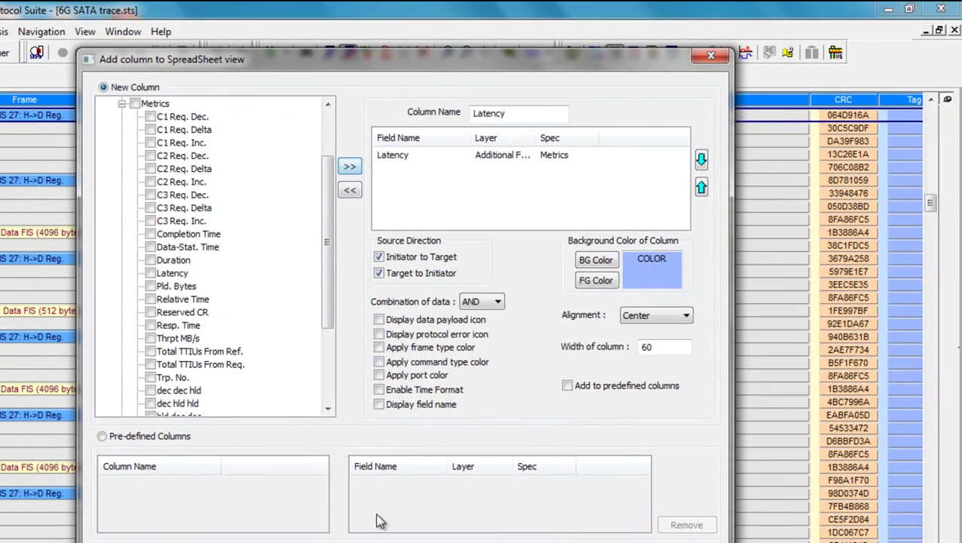
pyautogui.press('Return')
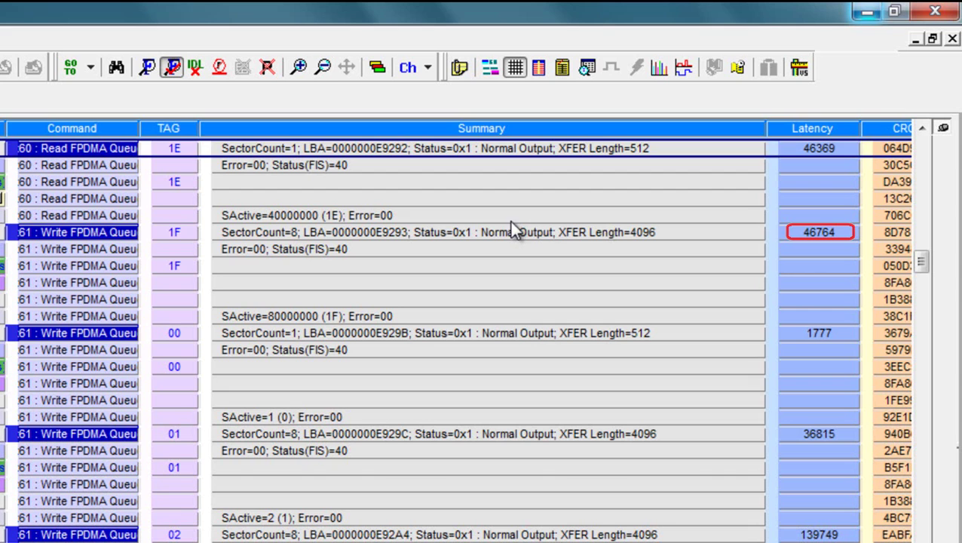
# Delete the Latency column and confirm with Yes, leaving CRC after Summary.
pyautogui.click(511, 231)
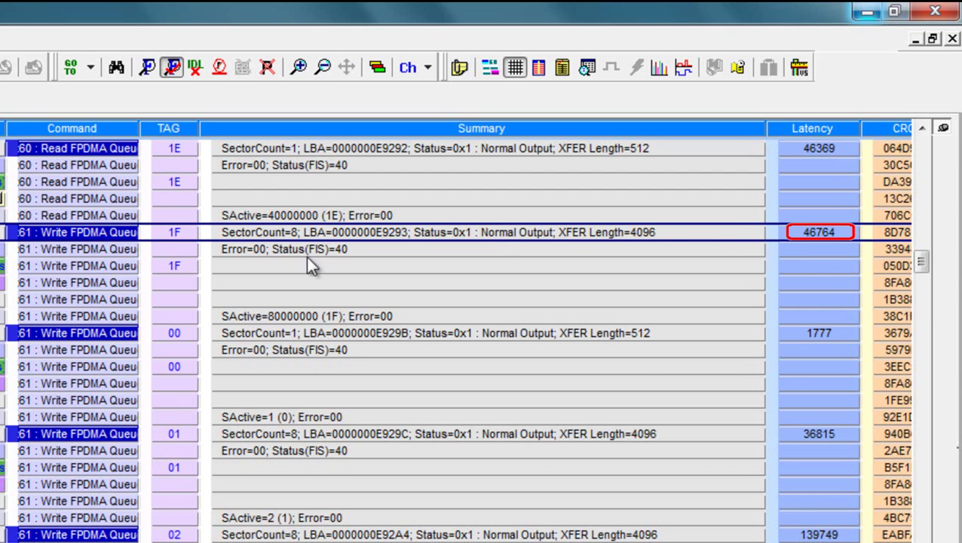
pyautogui.rightClick(796, 132)
pyautogui.click(826, 276)
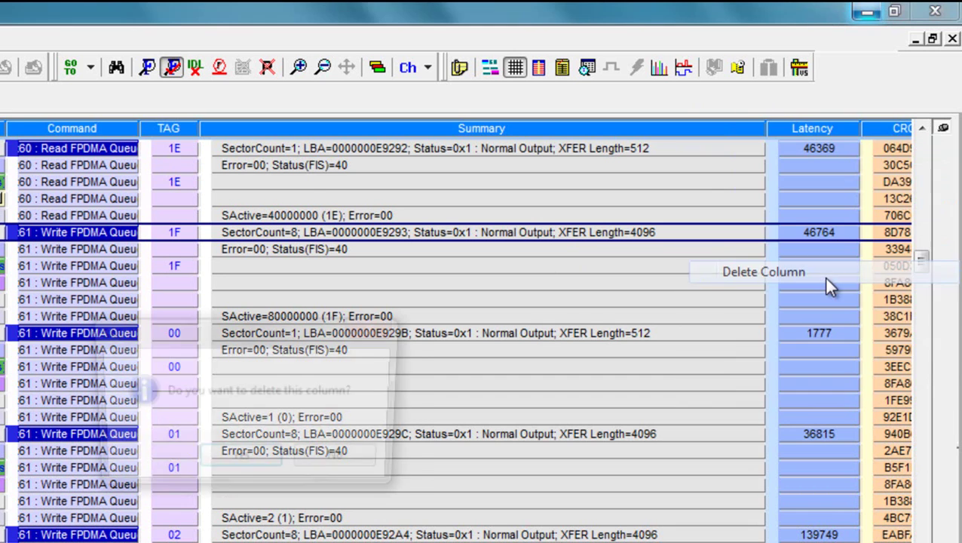
pyautogui.click(247, 458)
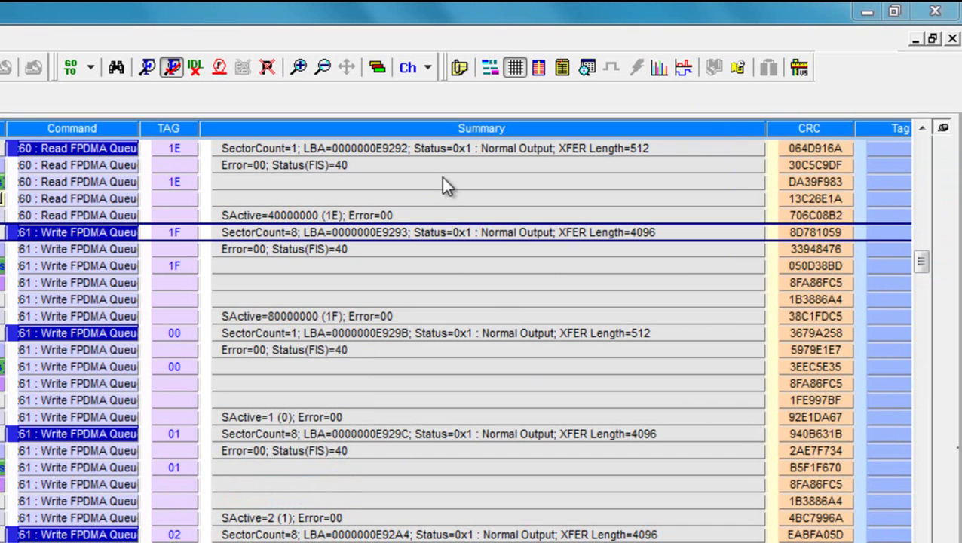
# Edit the Summary column to include the ACT field from ATA Cmd. Fields.
pyautogui.rightClick(466, 135)
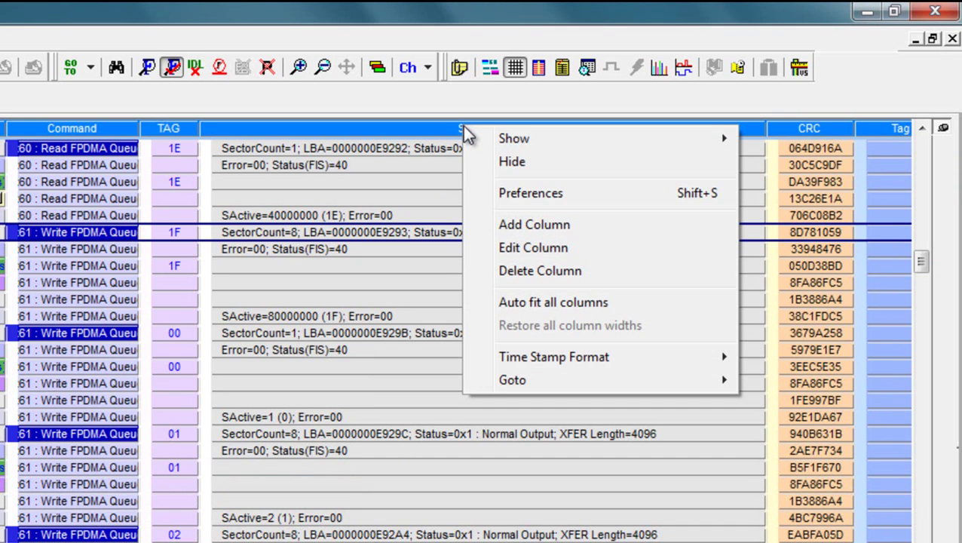
pyautogui.click(528, 248)
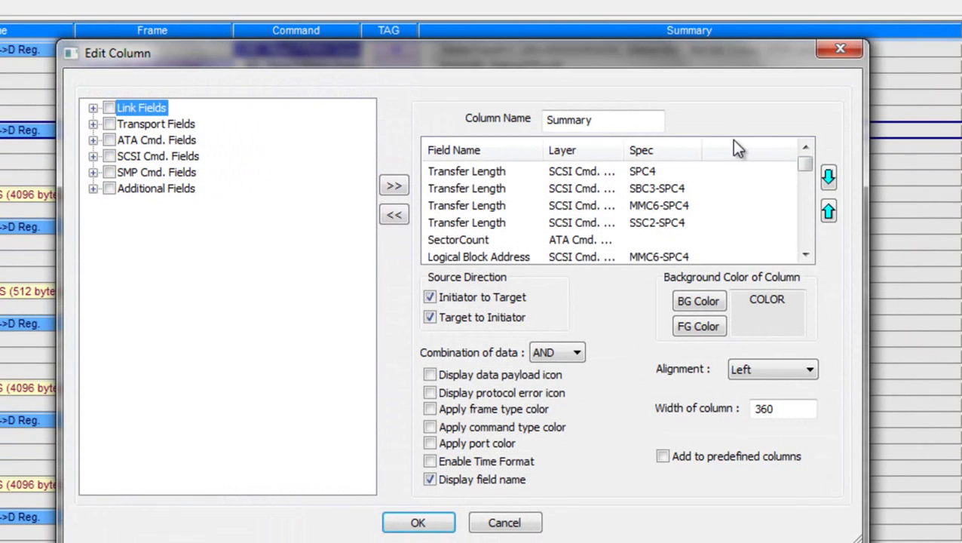
pyautogui.moveTo(804, 166)
pyautogui.mouseDown()
pyautogui.moveTo(807, 214)
pyautogui.moveTo(810, 165)
pyautogui.mouseUp()
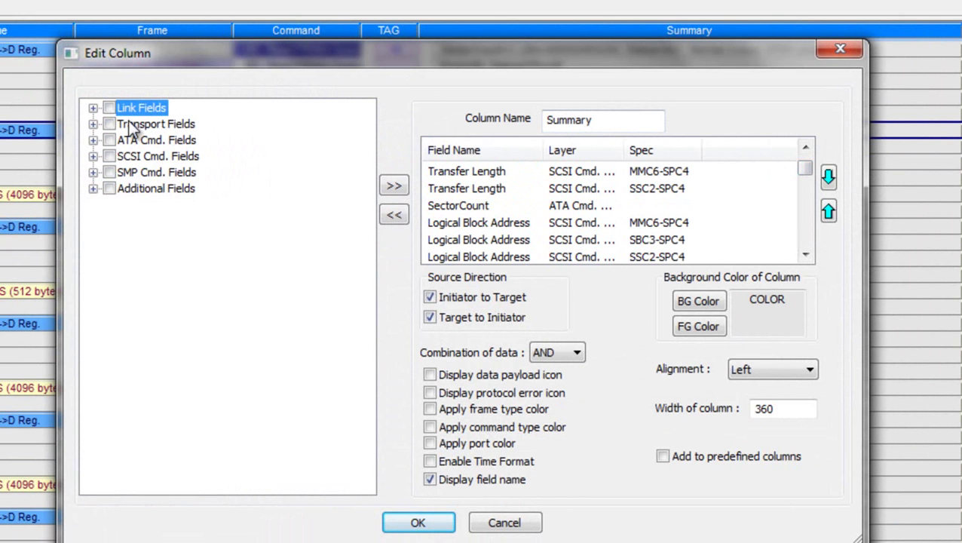
pyautogui.click(92, 141)
pyautogui.click(129, 172)
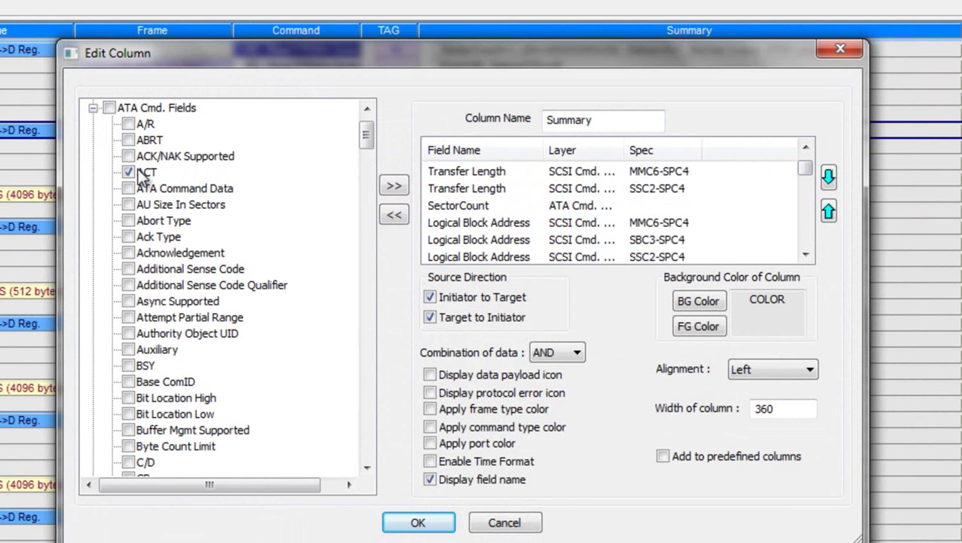
pyautogui.click(395, 188)
pyautogui.click(806, 254)
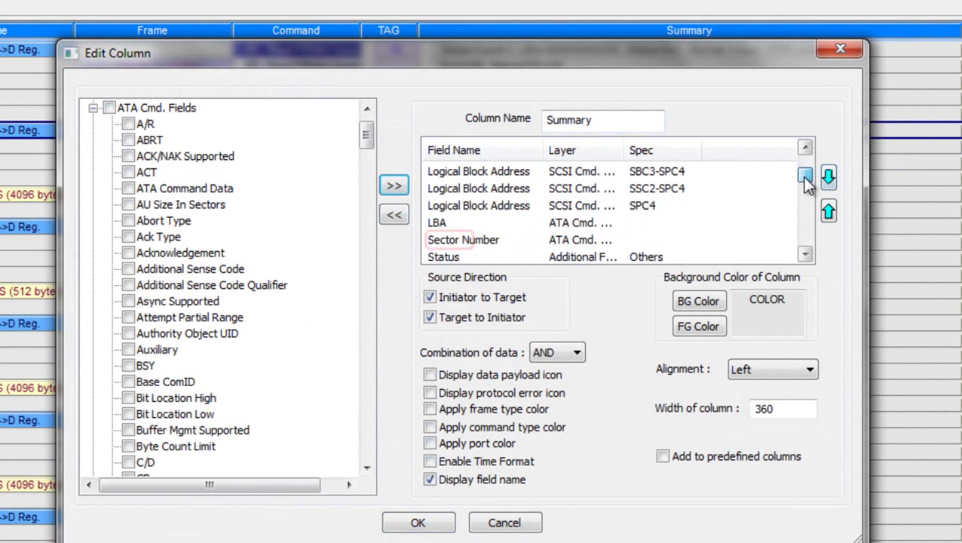
pyautogui.click(423, 523)
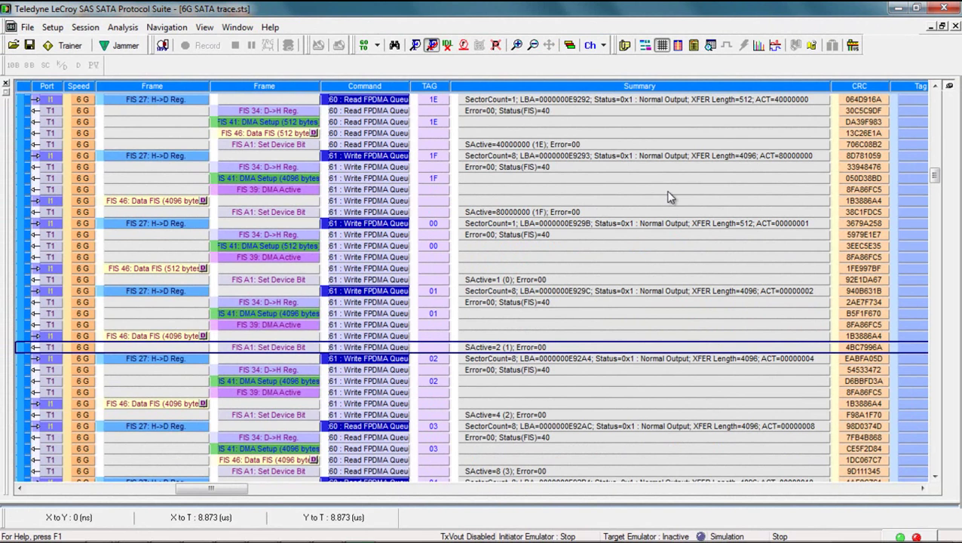
# Open the link-primitive column view, dock it right, and widen the spreadsheet to show Command.
pyautogui.moveTo(211, 488); pyautogui.dragTo(66, 494)
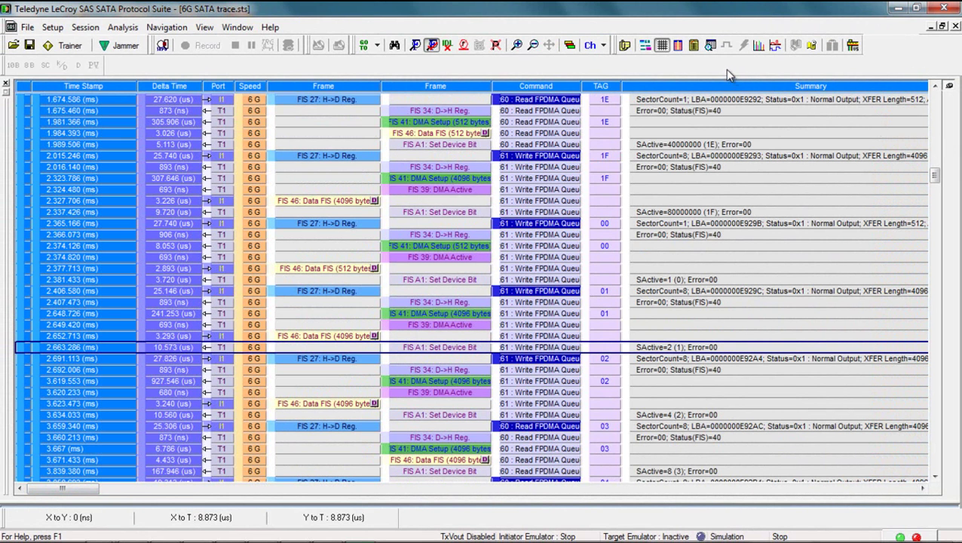
pyautogui.click(678, 47)
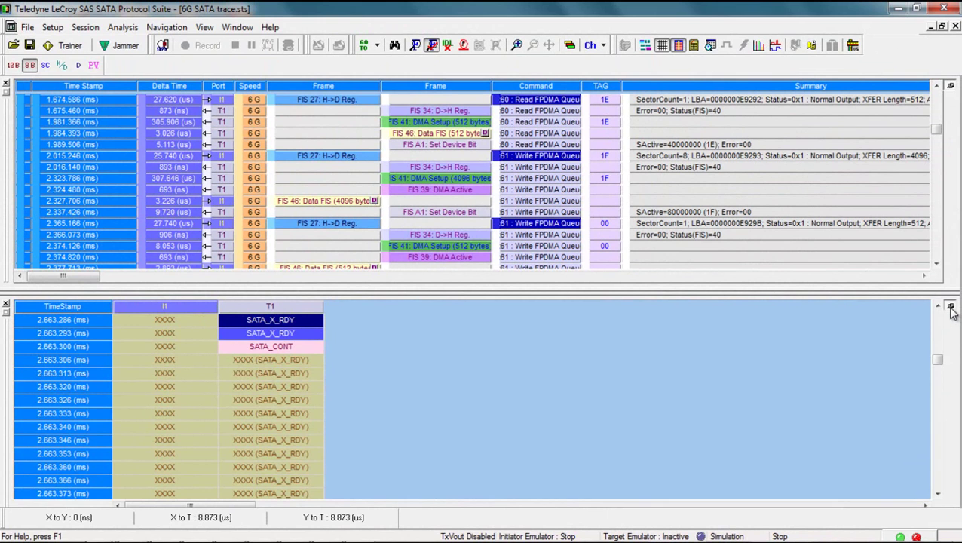
pyautogui.click(951, 308)
pyautogui.moveTo(821, 288); pyautogui.dragTo(820, 502)
pyautogui.moveTo(200, 317)
pyautogui.mouseDown()
pyautogui.moveTo(119, 305)
pyautogui.moveTo(763, 219)
pyautogui.moveTo(910, 215)
pyautogui.mouseUp()
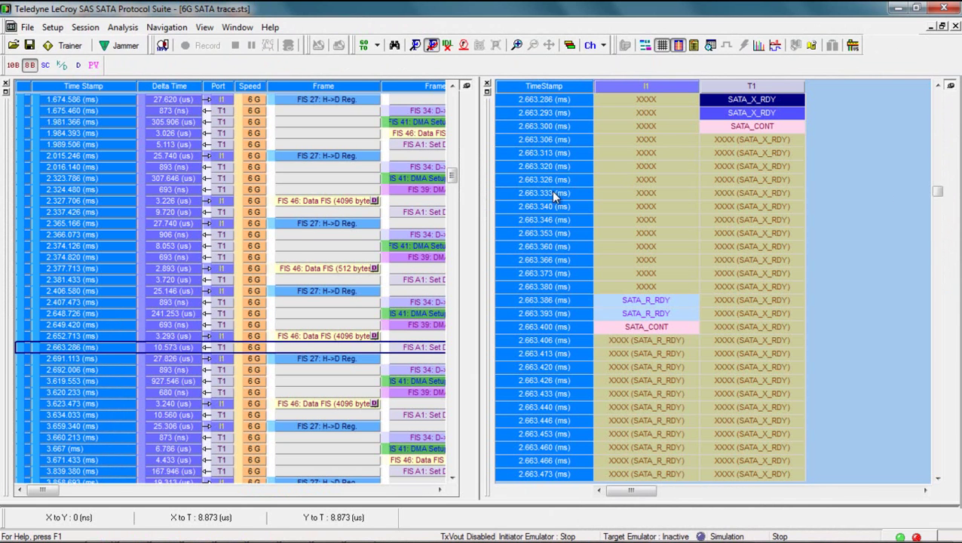
pyautogui.moveTo(476, 238); pyautogui.dragTo(617, 180)
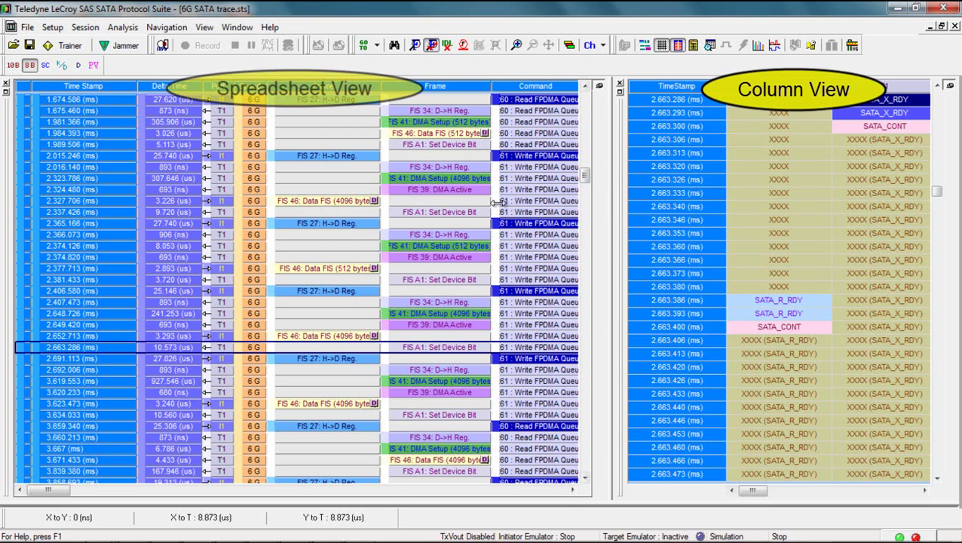
# Sync the column view to records 2.324.480, 1.989.506, 2.374.126 and 2.406.580.
pyautogui.click(368, 191)
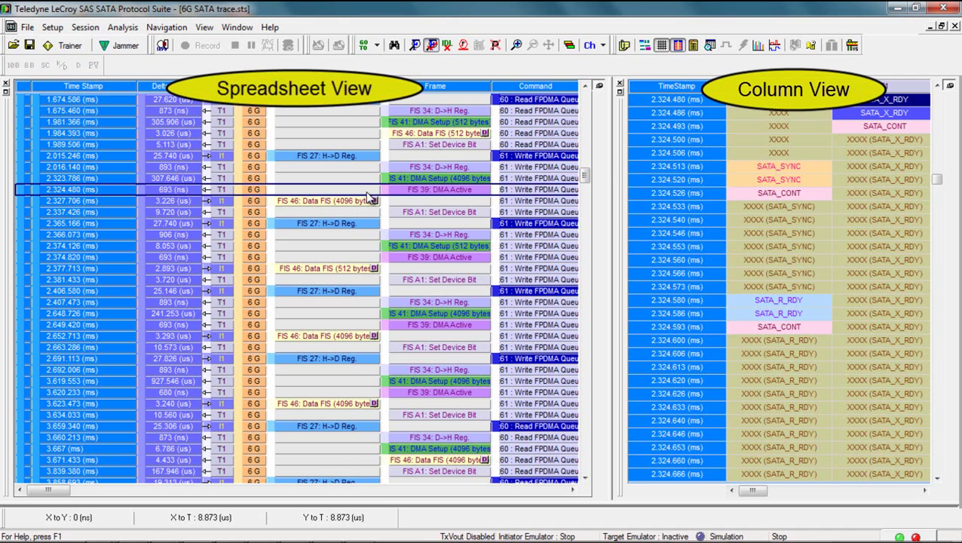
pyautogui.click(432, 144)
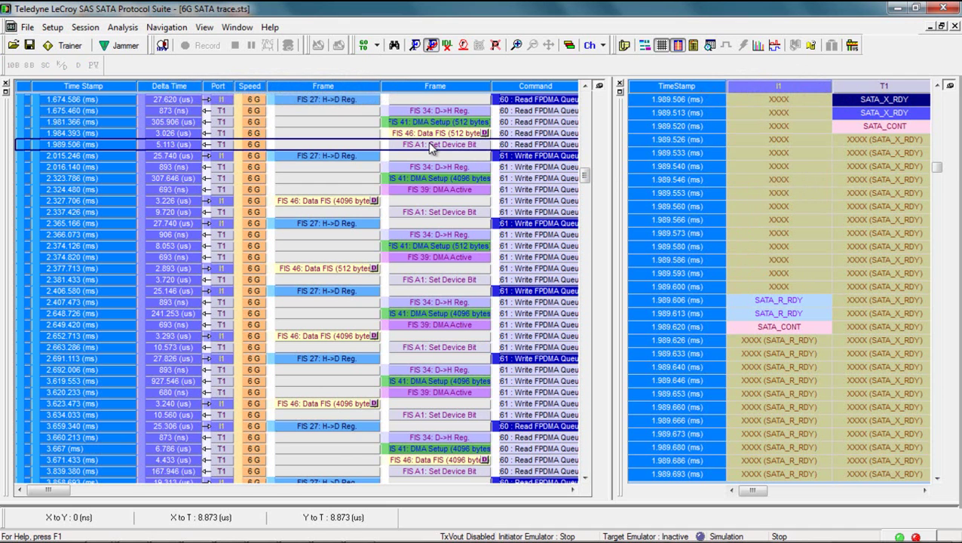
pyautogui.click(431, 162)
pyautogui.click(431, 168)
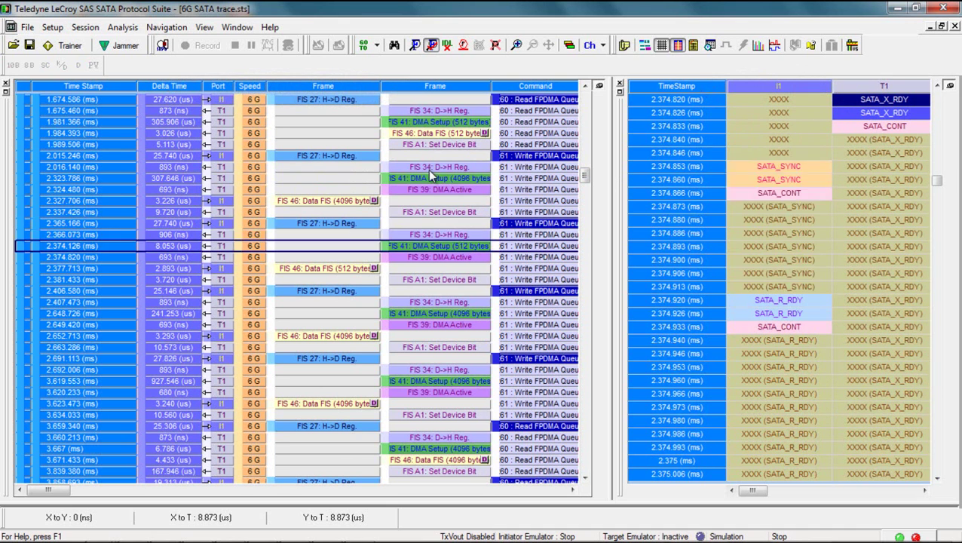
pyautogui.press('Down')
pyautogui.press('Down')
pyautogui.press('Down')
pyautogui.press('Down')
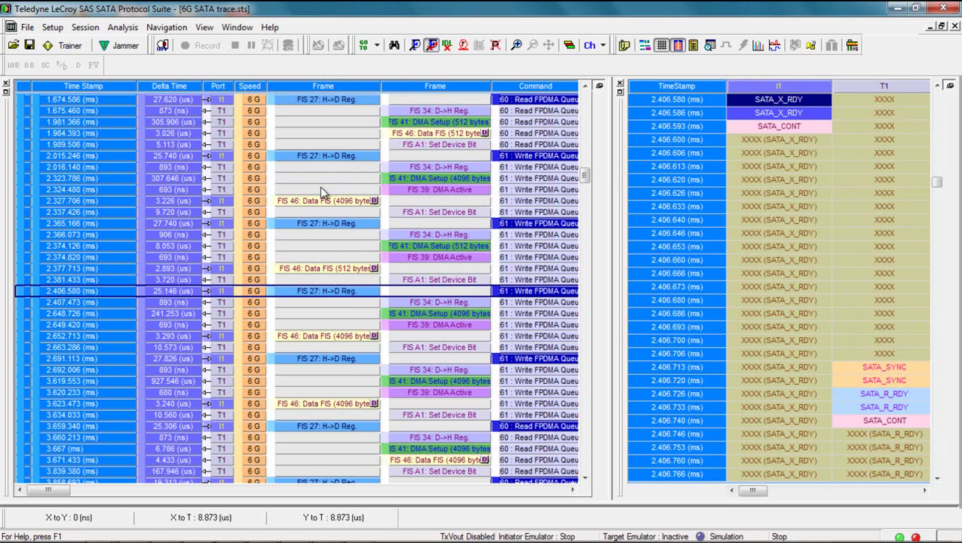
# Select the 2.365.166 ms FIS 27 record and scroll the column view to its SATA_SOF.
pyautogui.click(310, 223)
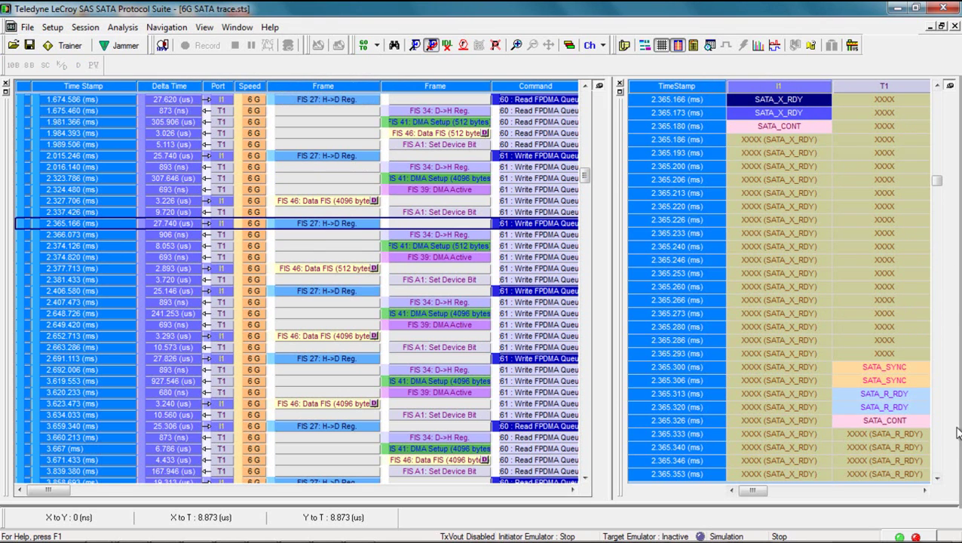
pyautogui.click(936, 481)
pyautogui.click(937, 480)
pyautogui.click(936, 481)
pyautogui.click(936, 481)
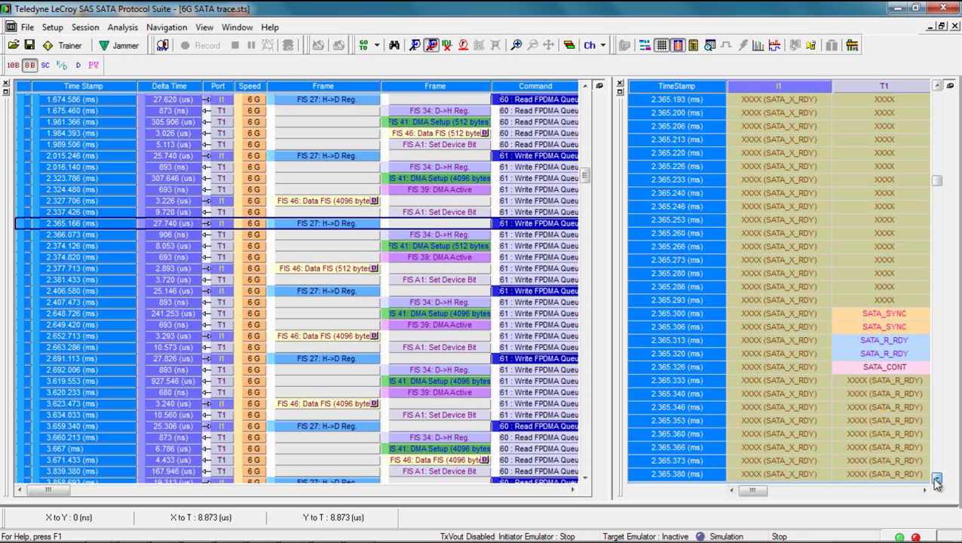
pyautogui.scroll(-9, 937, 481)
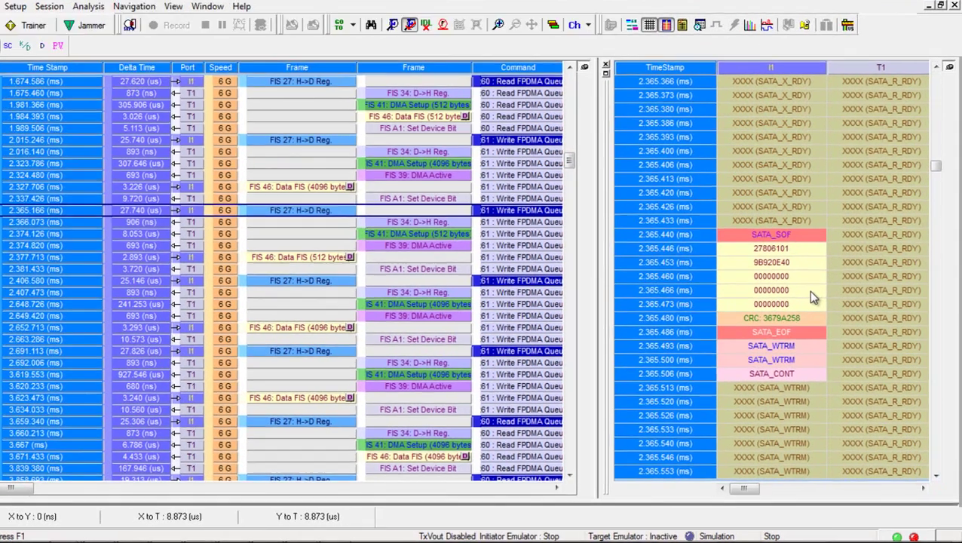
pyautogui.moveTo(810, 302)
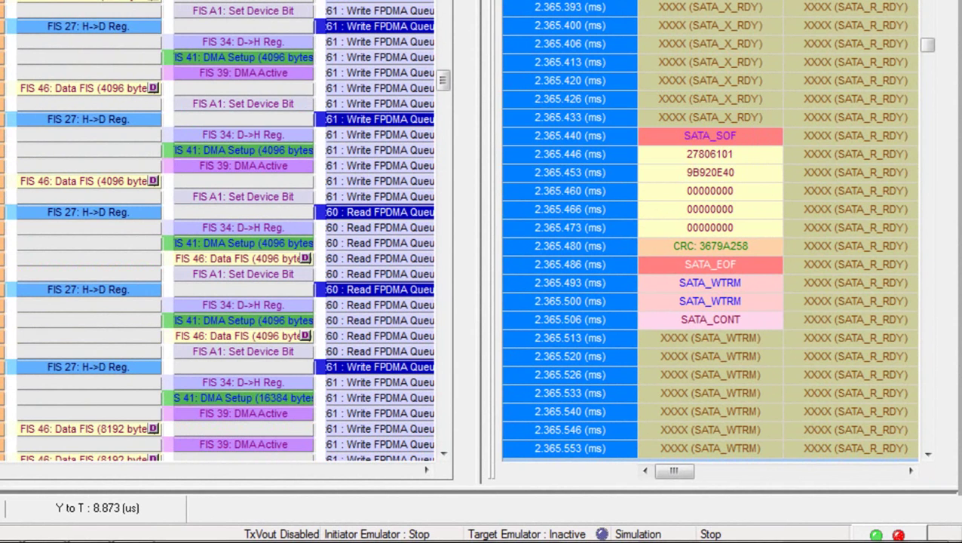
pyautogui.moveTo(43, 18); pyautogui.dragTo(717, 41)
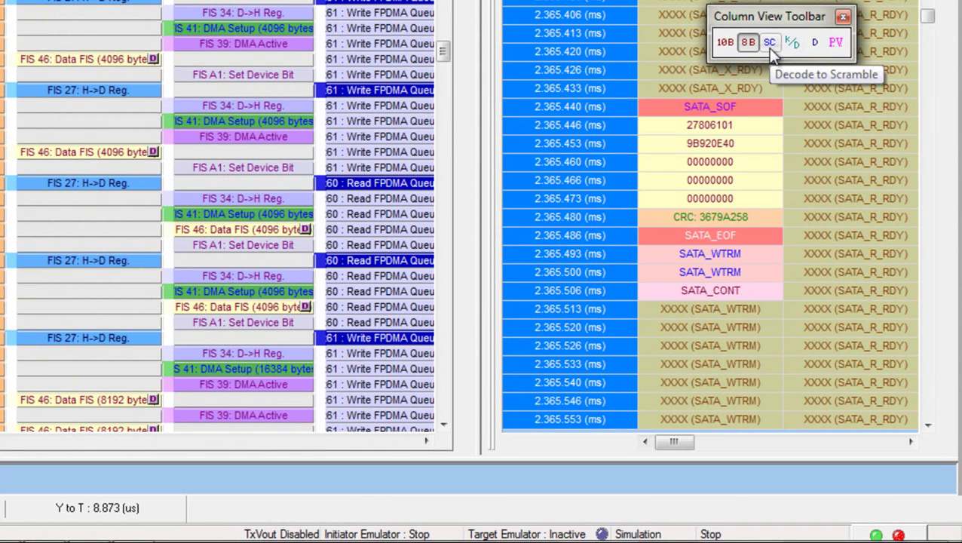
pyautogui.click(725, 43)
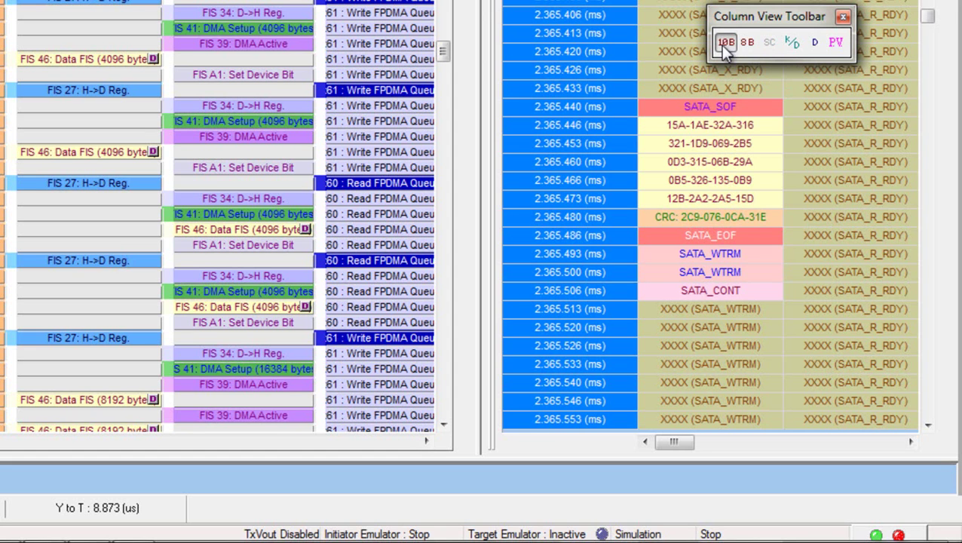
pyautogui.click(747, 43)
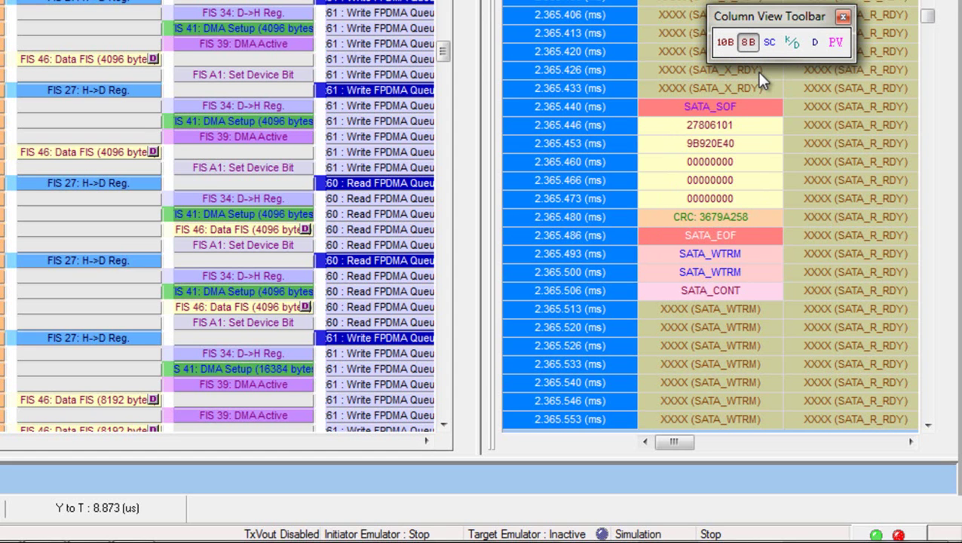
pyautogui.click(771, 43)
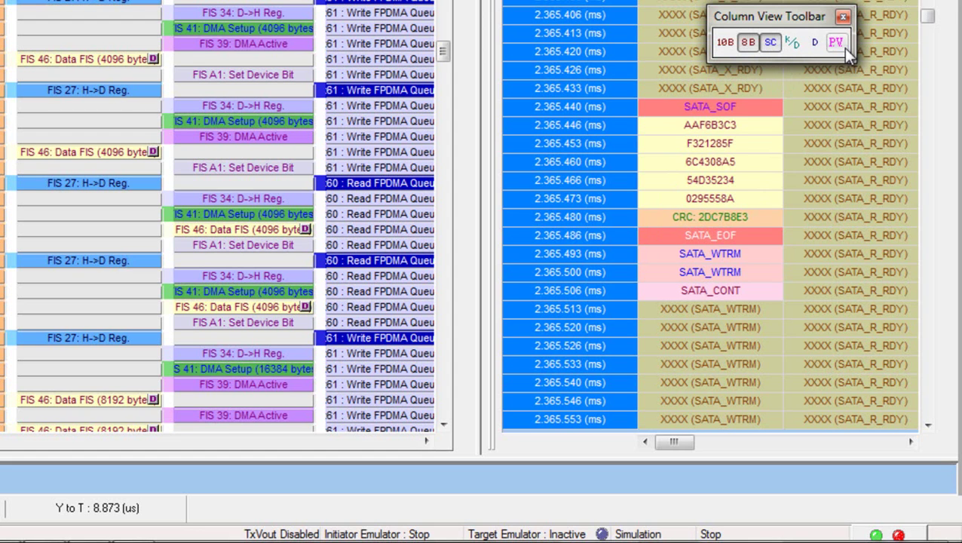
pyautogui.click(814, 44)
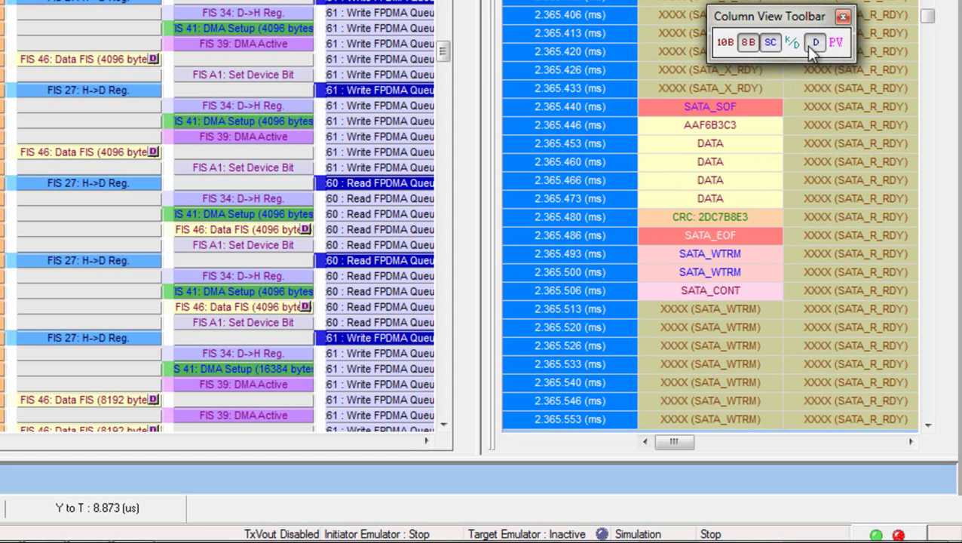
pyautogui.click(836, 43)
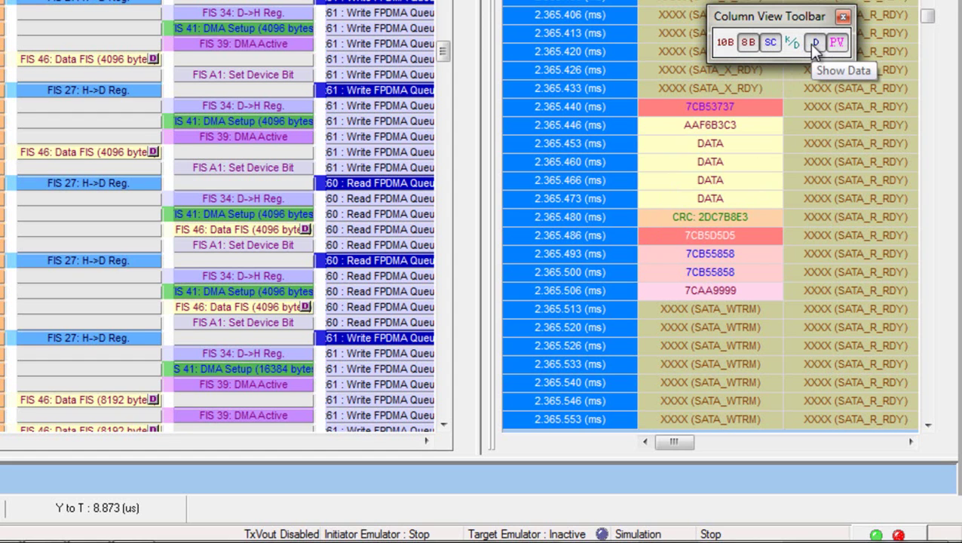
pyautogui.click(814, 43)
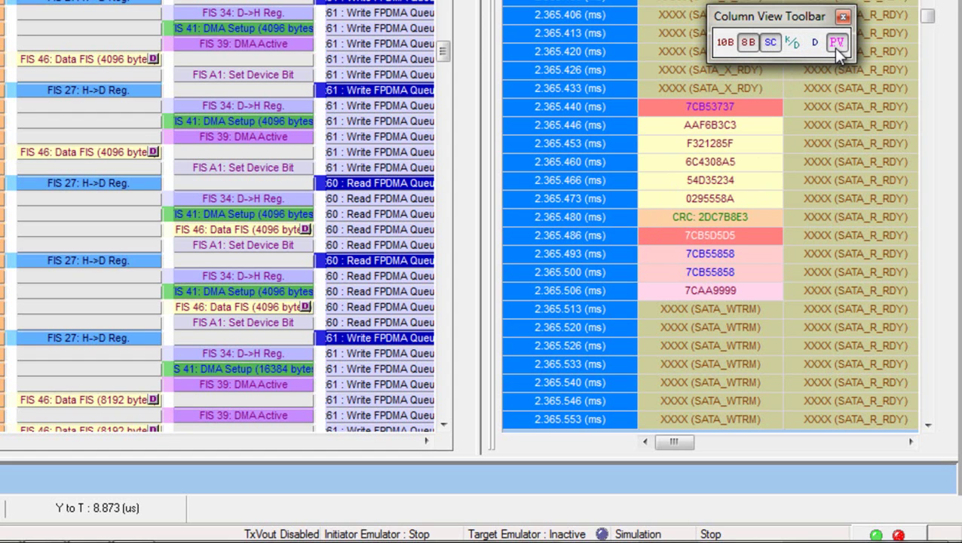
pyautogui.click(835, 44)
pyautogui.click(770, 44)
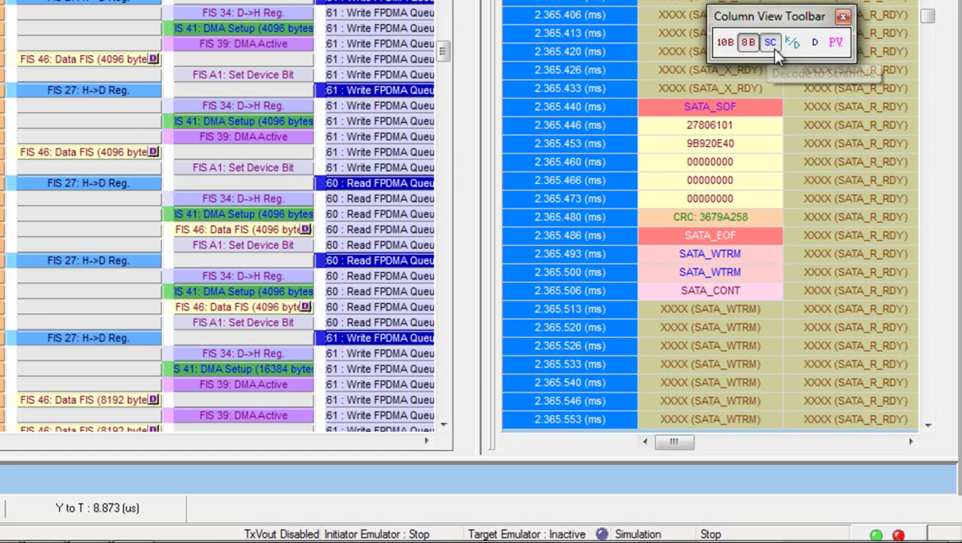
pyautogui.doubleClick(813, 18)
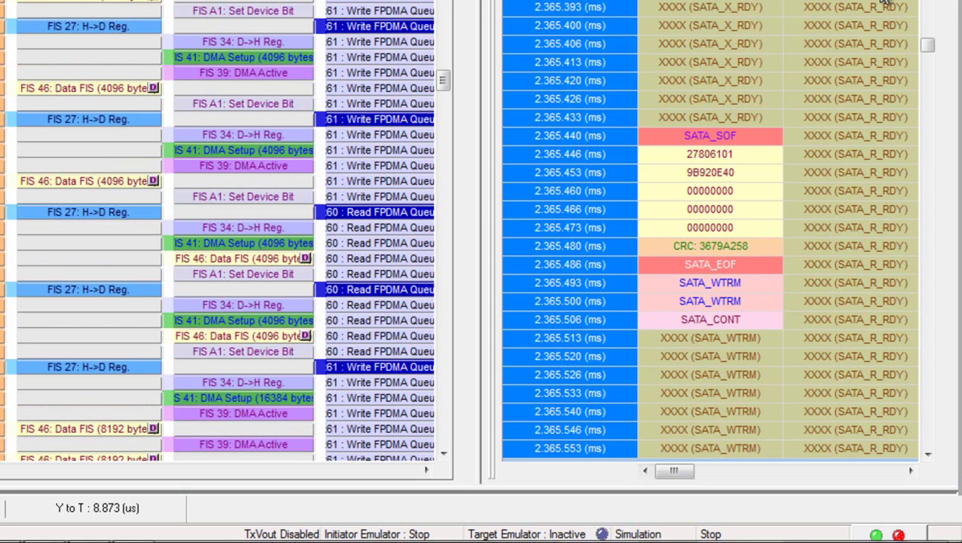
pyautogui.scroll(4, 927, 453)
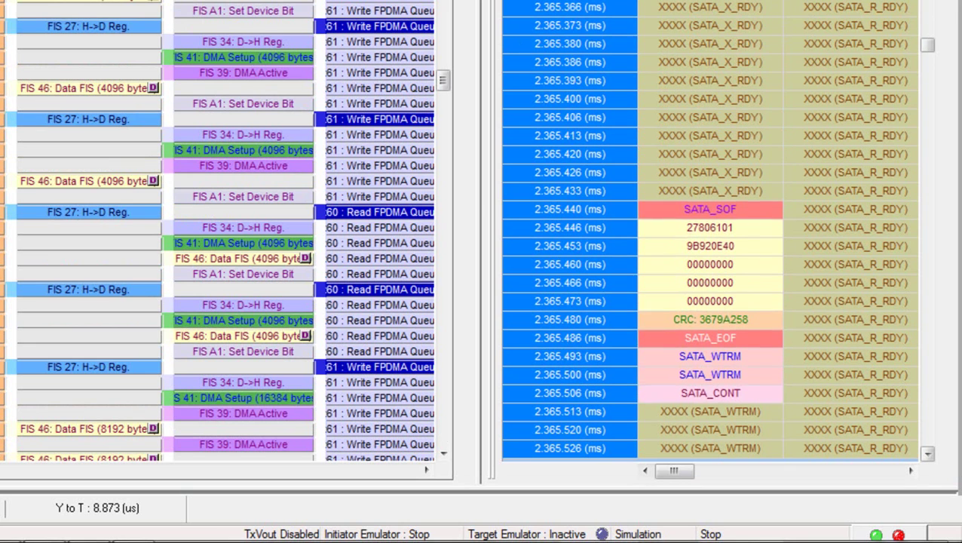
pyautogui.scroll(10, 709, 226)
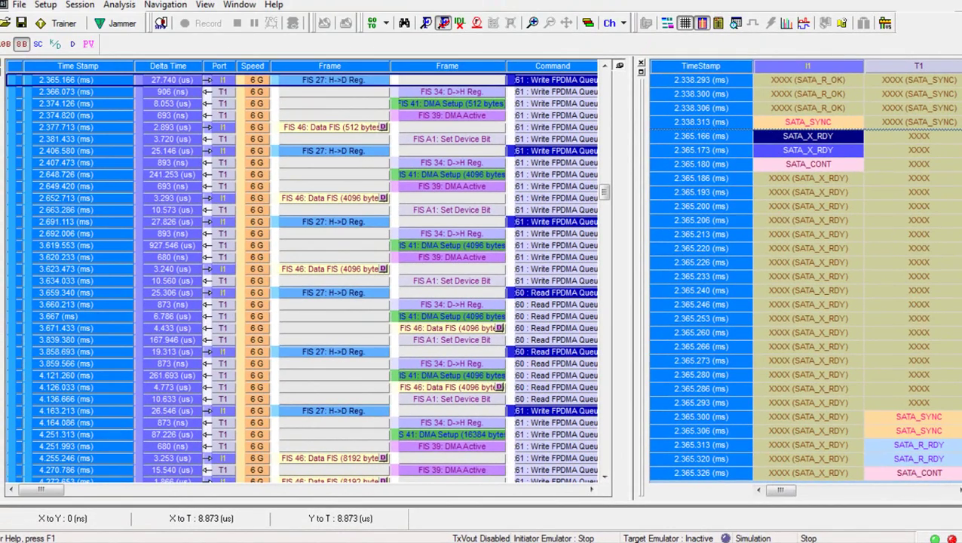
# Set the X-Pointer on I1's SATA_X_RDY and the Y-Pointer on T1's SATA_R_RDY at 2.365.313.
pyautogui.rightClick(794, 153)
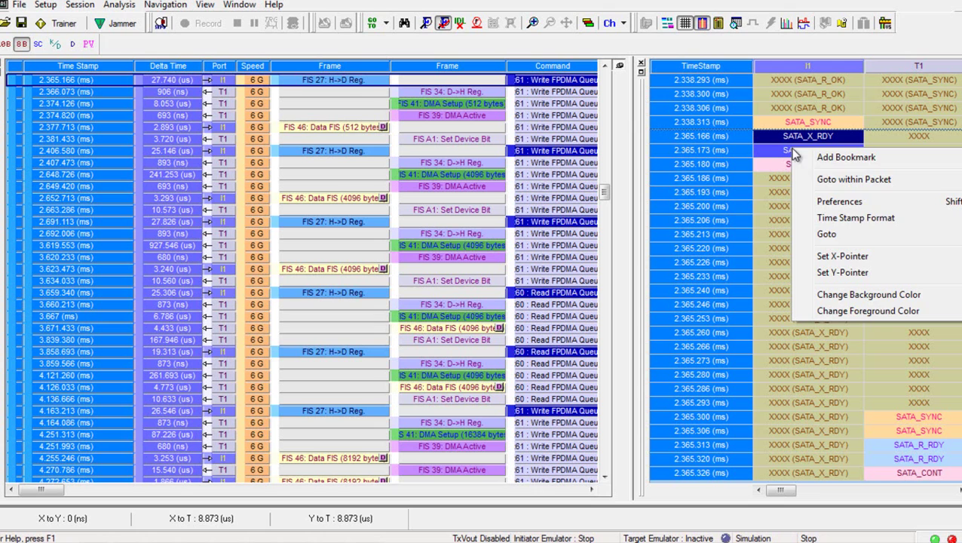
pyautogui.click(837, 256)
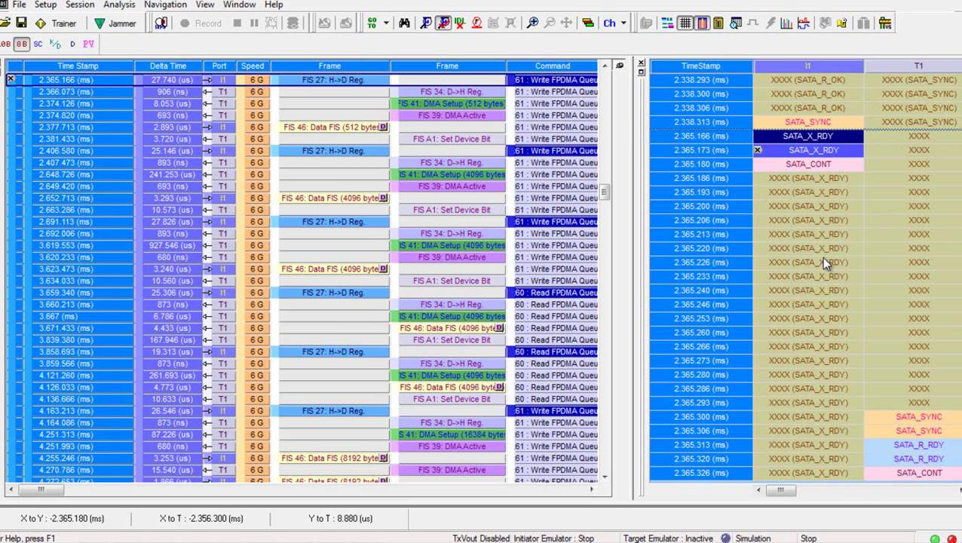
pyautogui.click(887, 445)
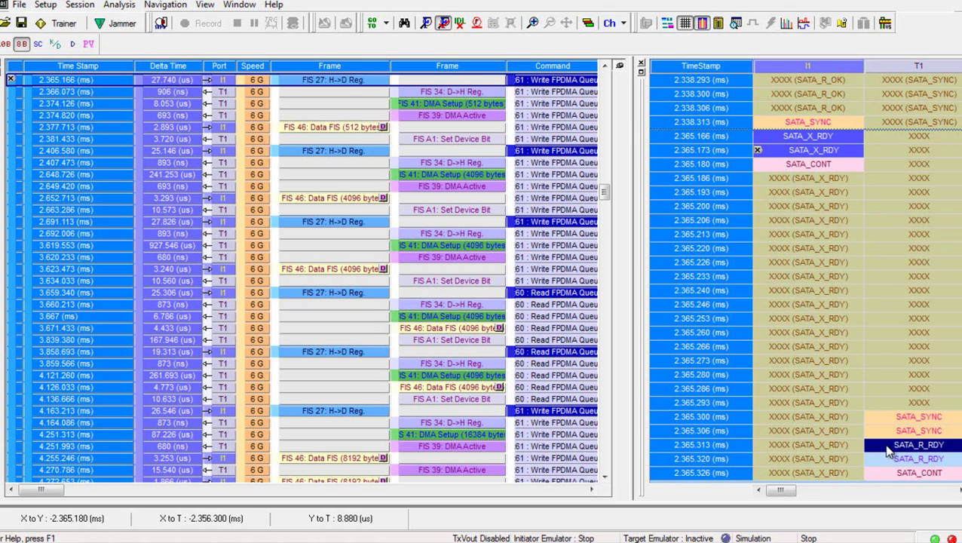
pyautogui.rightClick(888, 451)
pyautogui.click(874, 394)
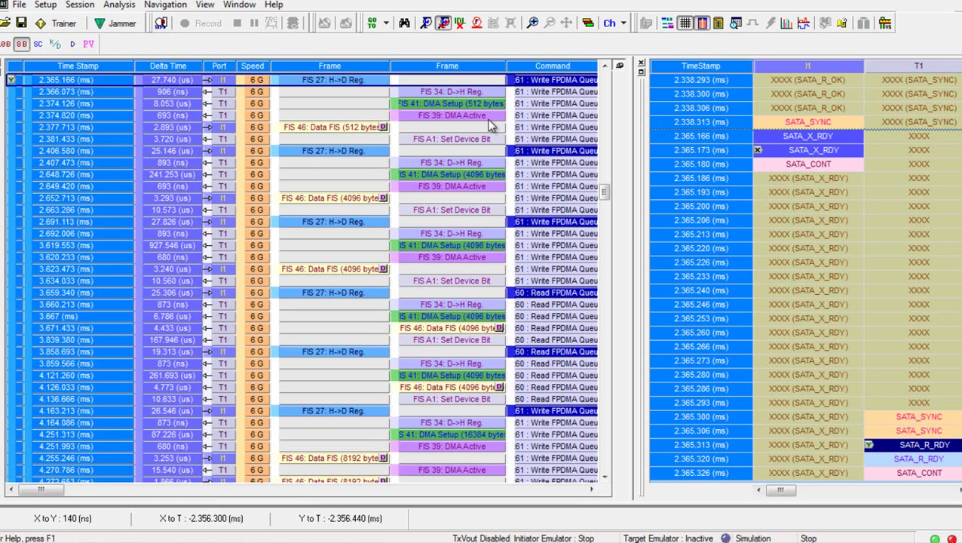
# Search for the SATA_HOLD primitive and select its first occurrence at 1.442.400 ms.
pyautogui.click(405, 23)
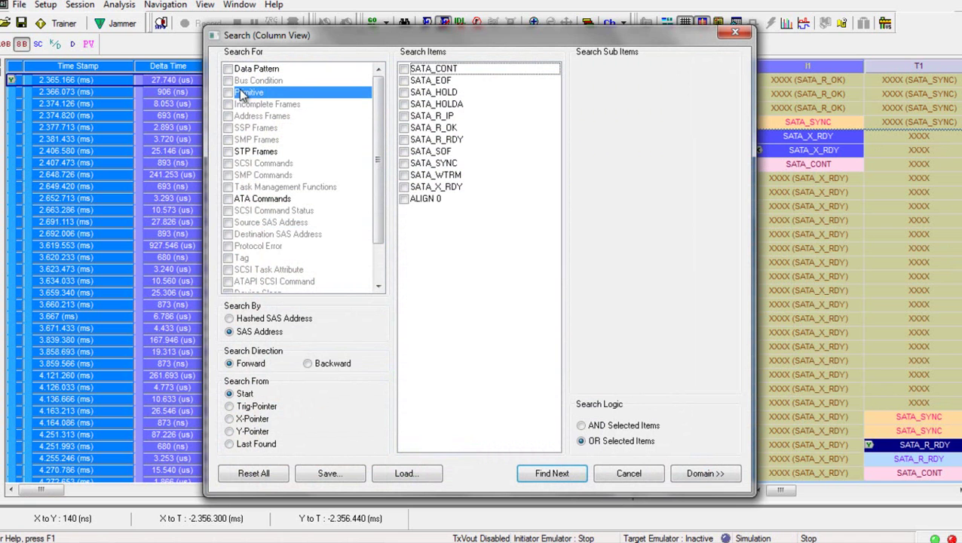
pyautogui.click(404, 92)
pyautogui.click(562, 477)
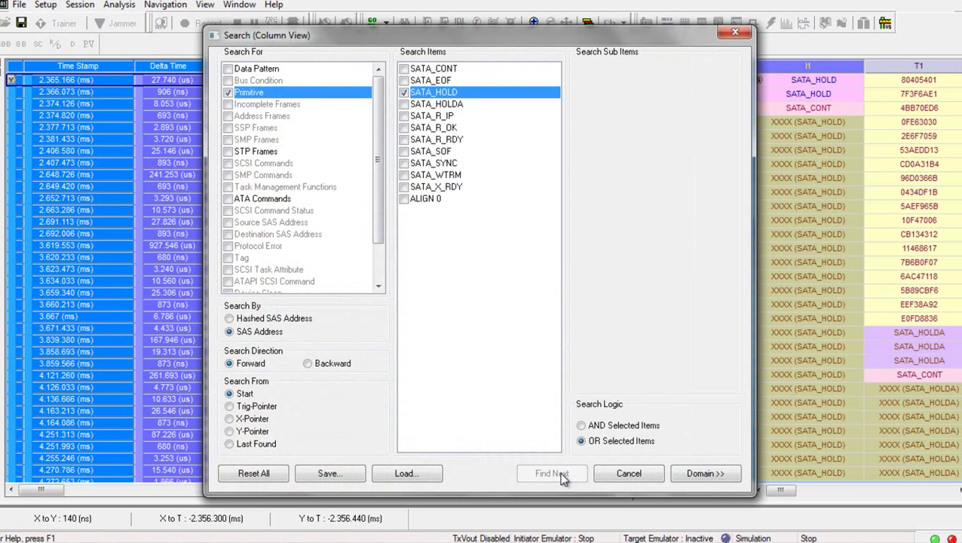
pyautogui.click(638, 478)
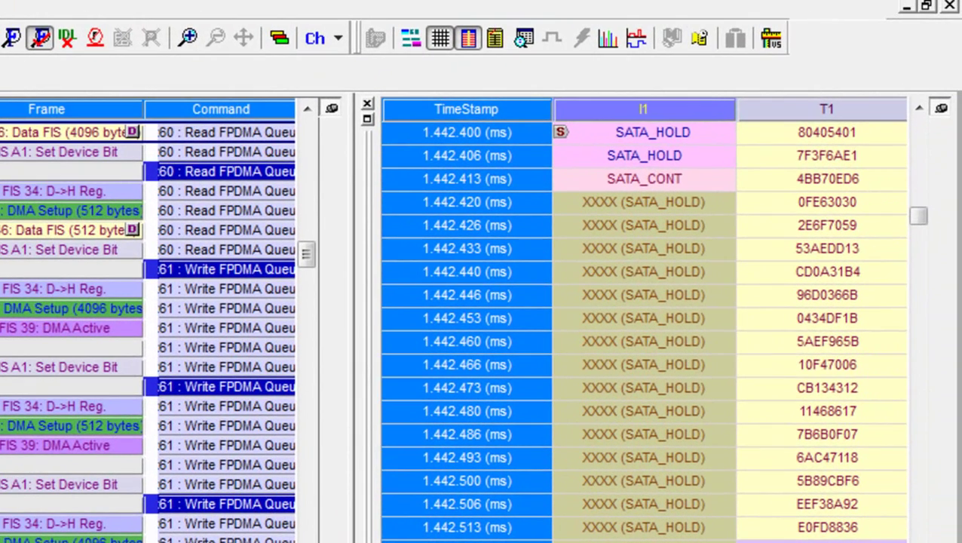
pyautogui.click(638, 133)
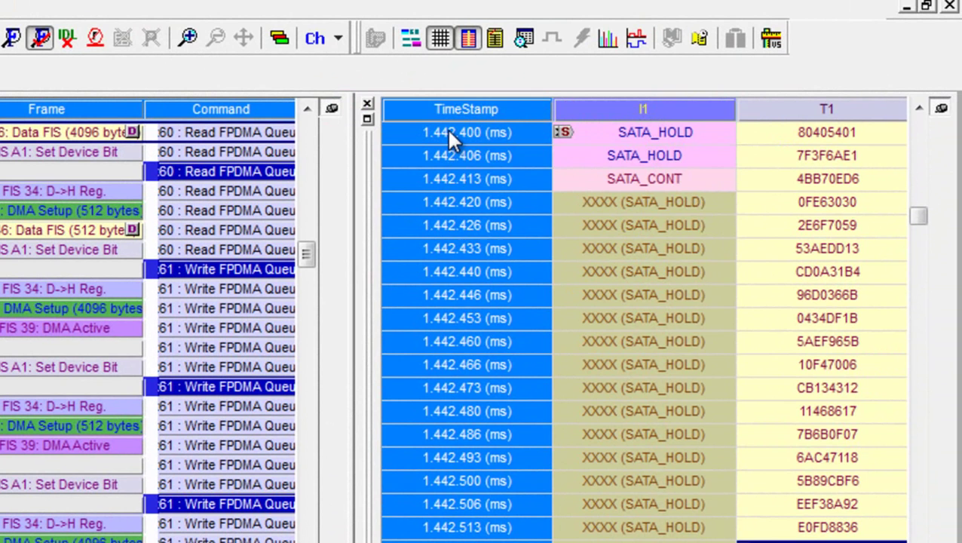
# Set the time stamp origin to the current position, I1's SATA_HOLD.
pyautogui.rightClick(450, 138)
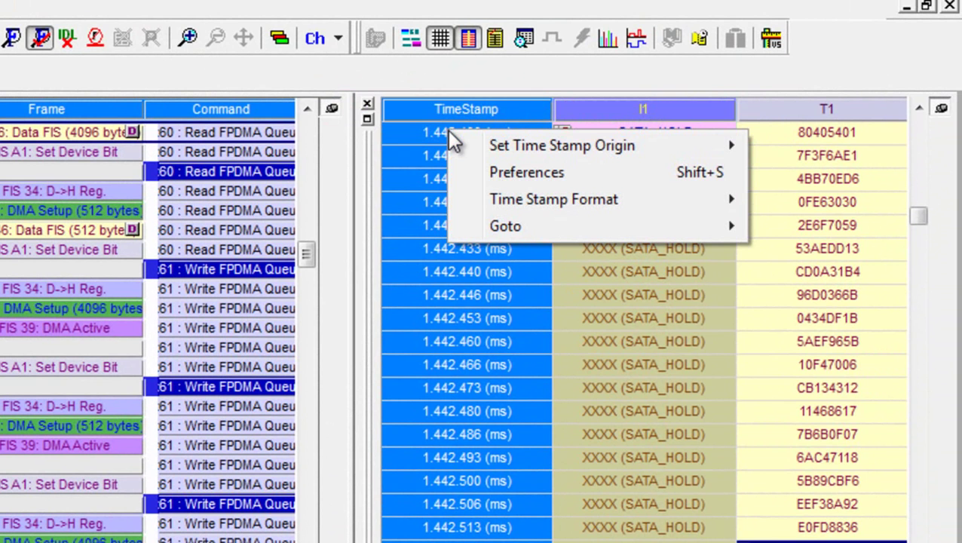
pyautogui.moveTo(496, 143)
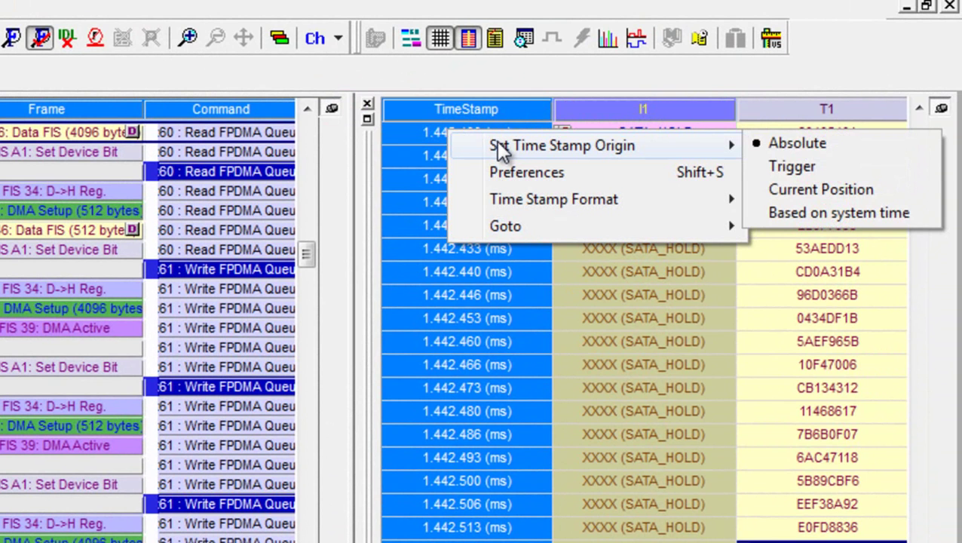
pyautogui.click(823, 189)
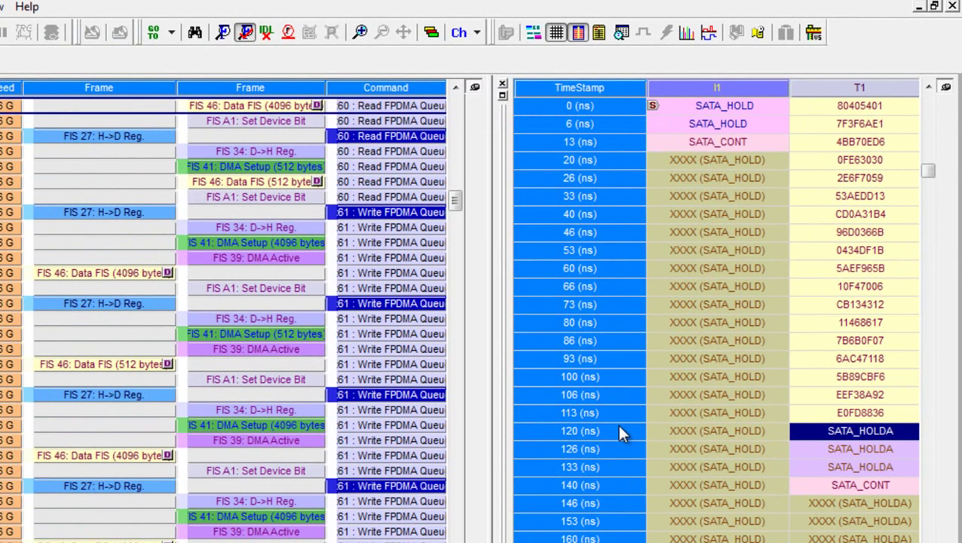
# Jump the trace to the next R_IP primitive at 500 ns.
pyautogui.rightClick(738, 148)
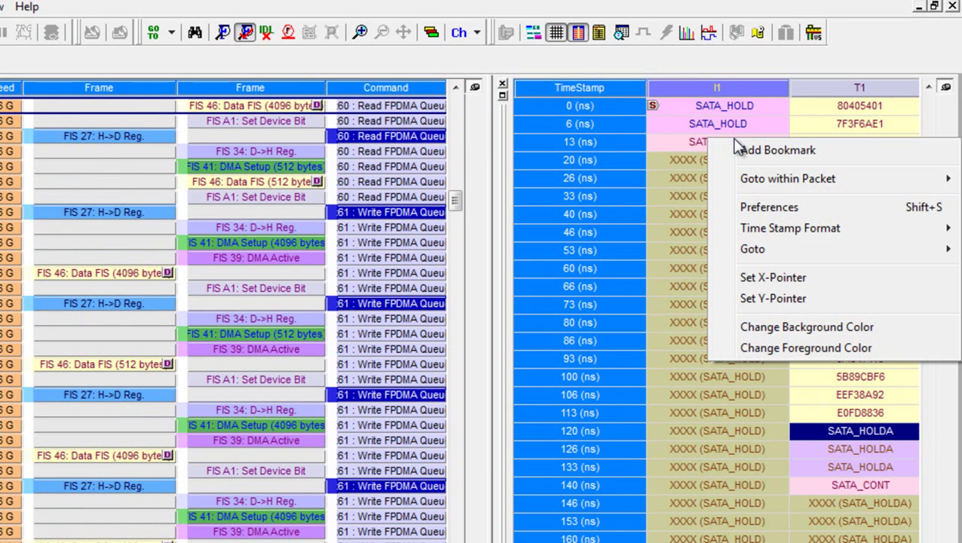
pyautogui.moveTo(752, 181)
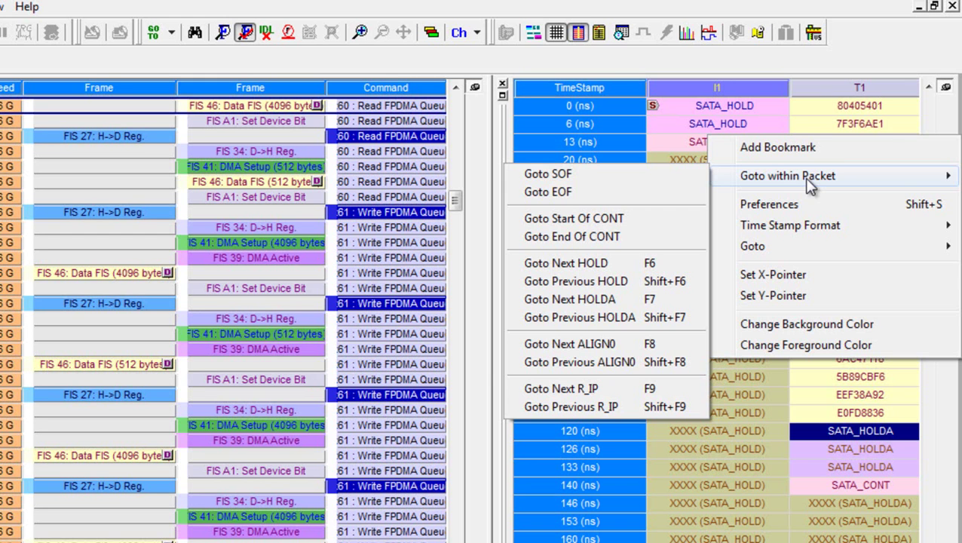
pyautogui.click(579, 389)
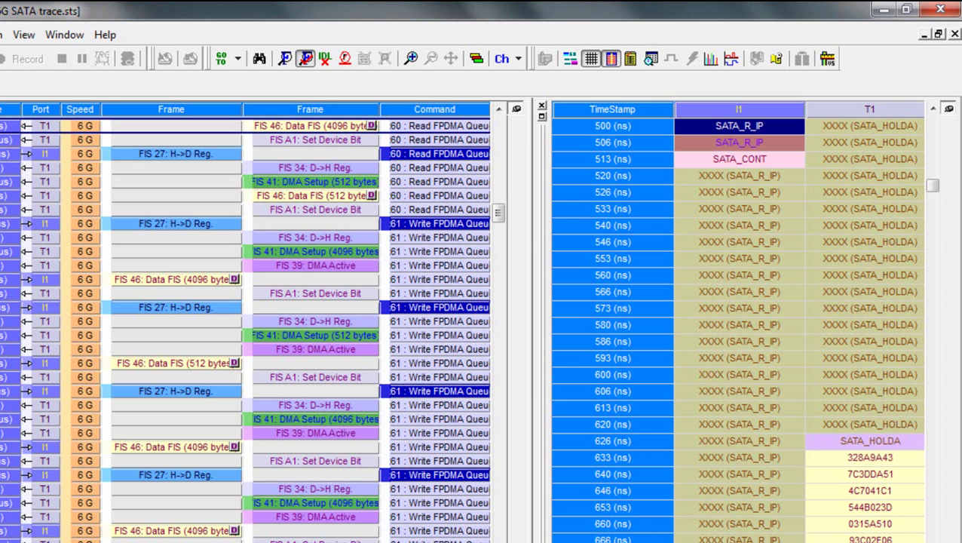
# Jump from the SATA_CONT cell to the next HOLD primitive.
pyautogui.rightClick(732, 153)
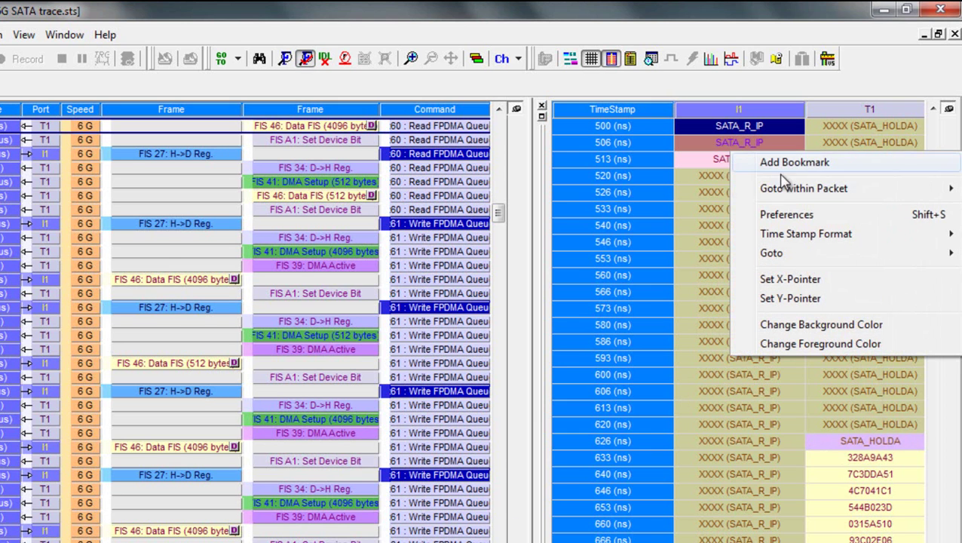
pyautogui.moveTo(785, 189)
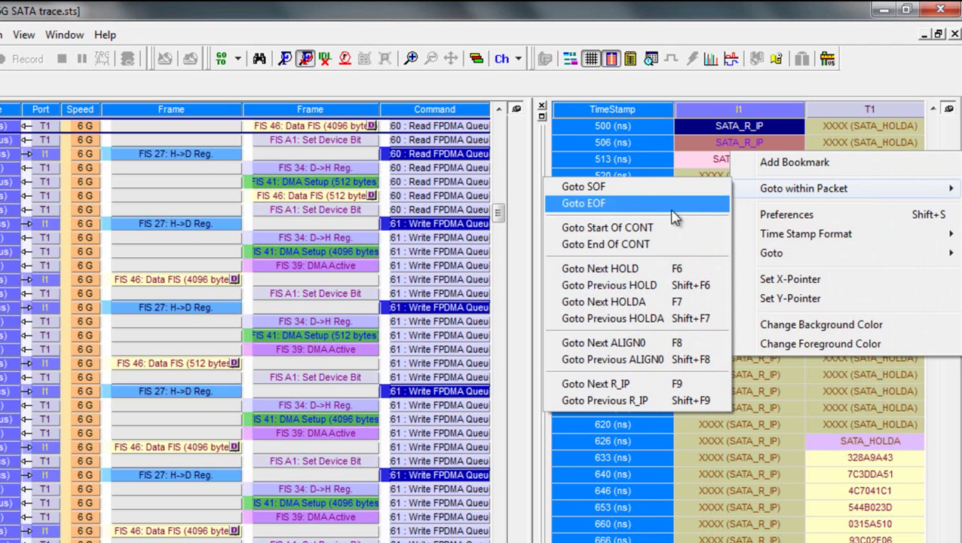
pyautogui.click(627, 269)
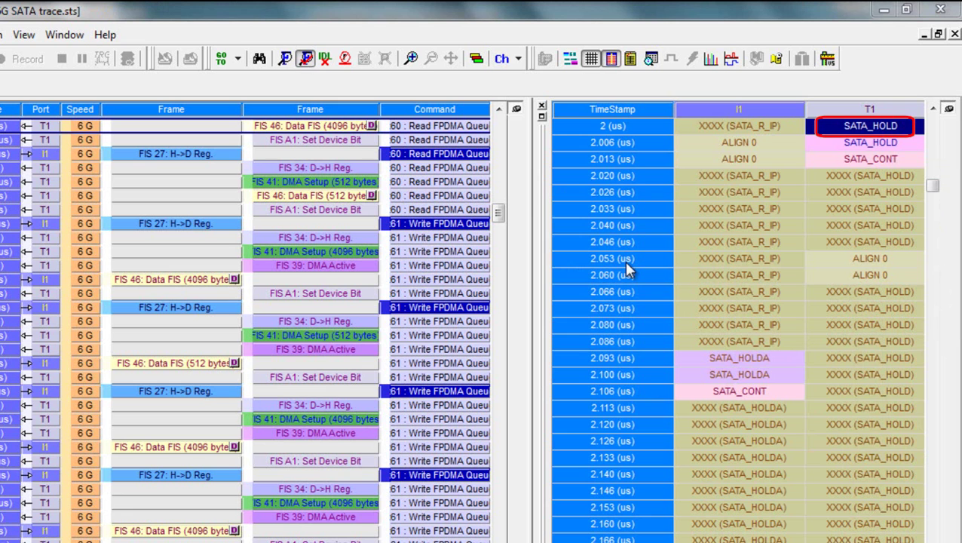
# Advance to the next R_IP and HOLD, then step down one row to I1's SATA_R_IP at 198.006 us.
pyautogui.rightClick(741, 146)
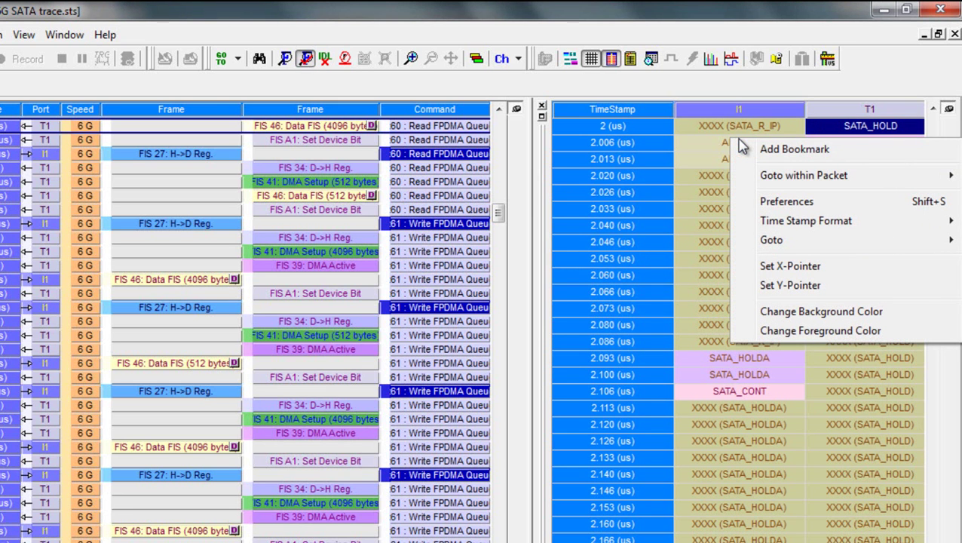
pyautogui.press('F9')
pyautogui.press('F6')
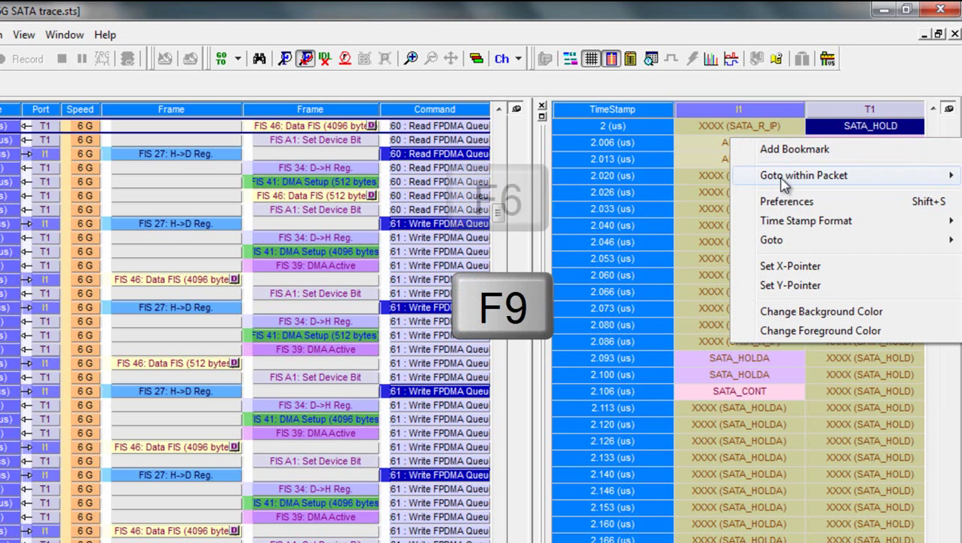
pyautogui.moveTo(784, 185)
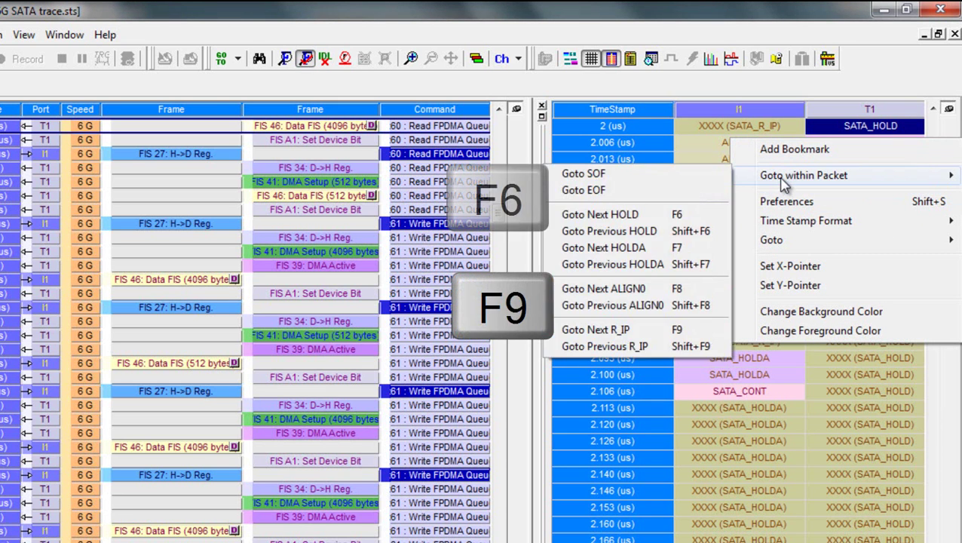
pyautogui.click(673, 331)
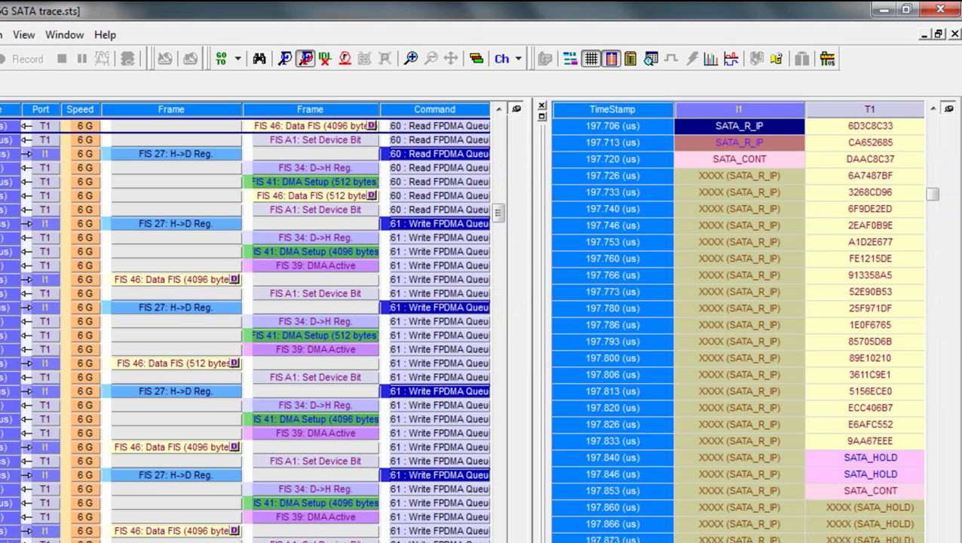
pyautogui.click(870, 457)
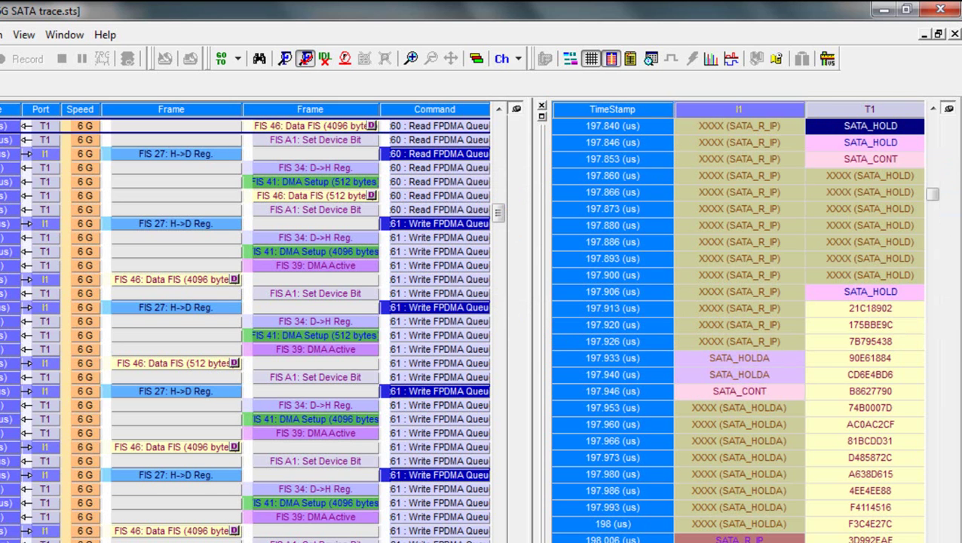
pyautogui.press('Down')
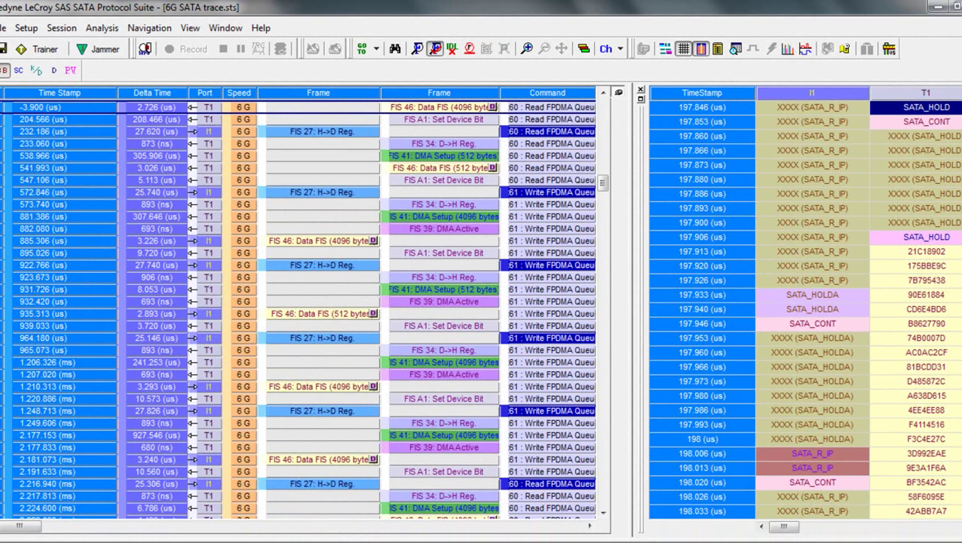
# Close the column view and inspect the 232.186 us FIS 27 frame's fields in the Frame Inspector.
pyautogui.click(701, 49)
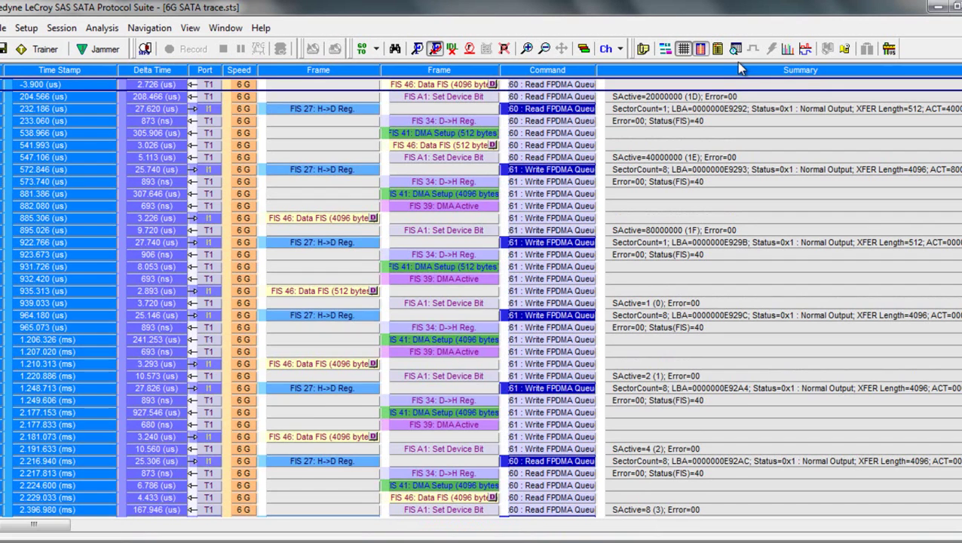
pyautogui.click(736, 48)
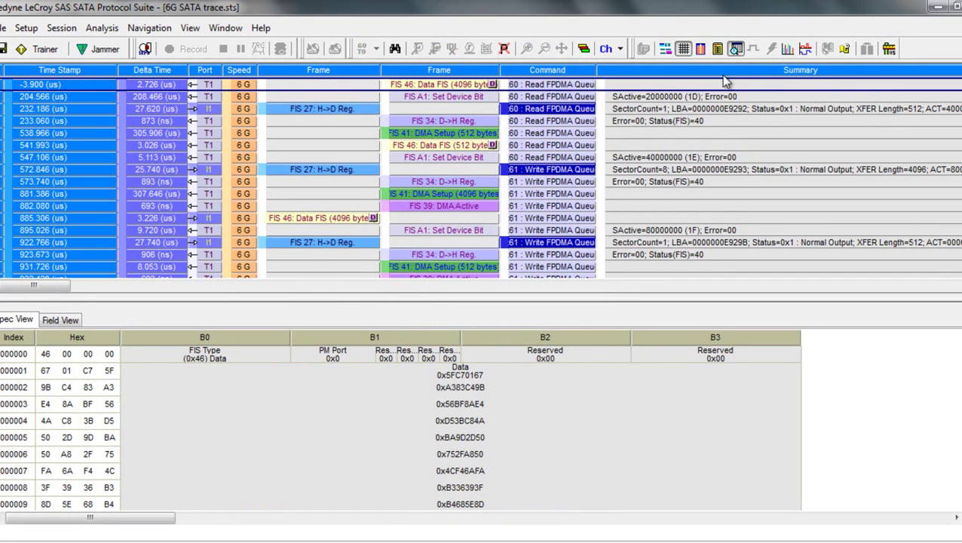
pyautogui.click(518, 112)
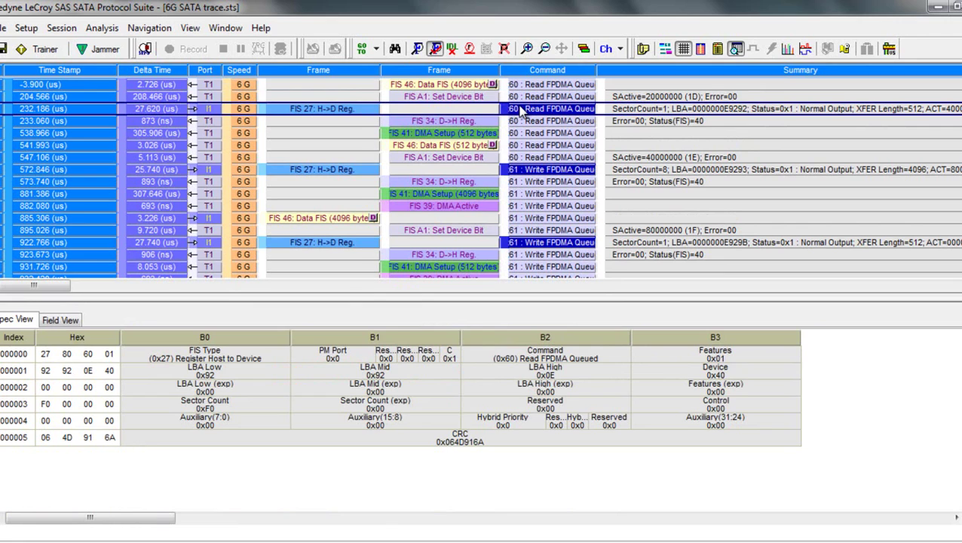
pyautogui.click(59, 319)
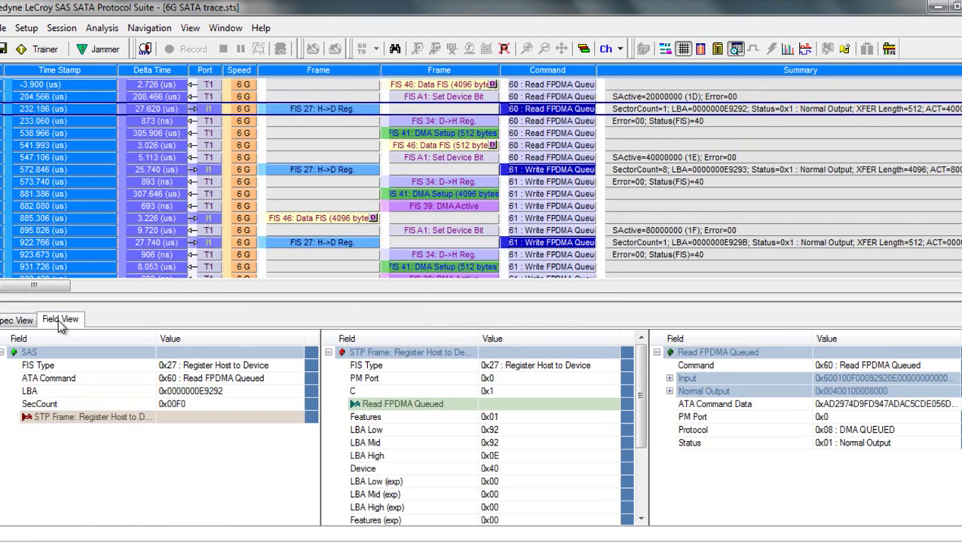
pyautogui.click(3, 29)
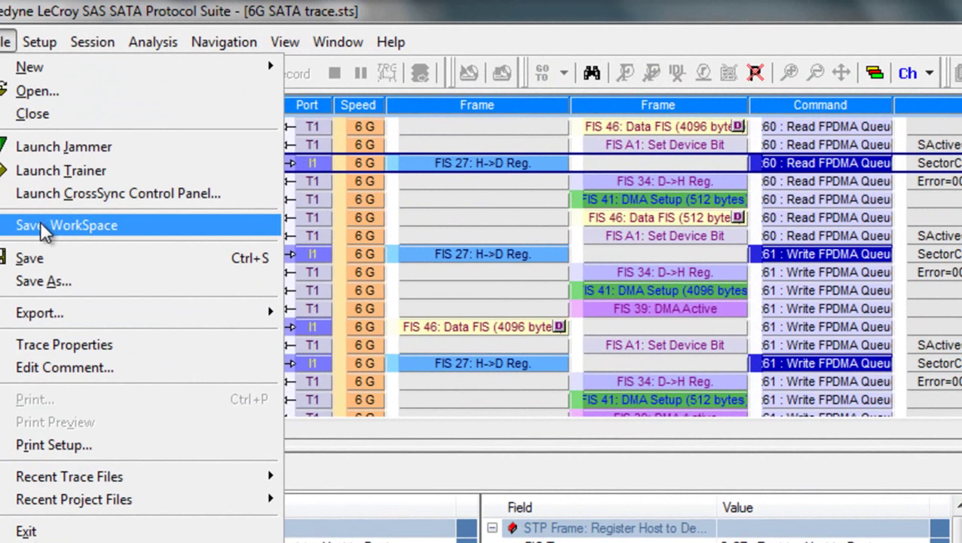
# Save the current layout as the workspace file spreadsheet.wss.
pyautogui.click(42, 226)
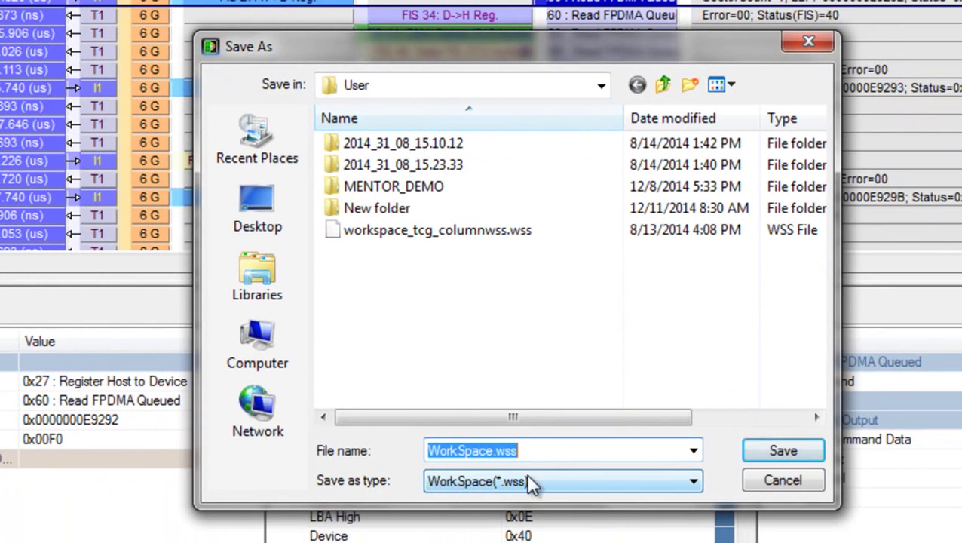
pyautogui.write('spreadsheet')
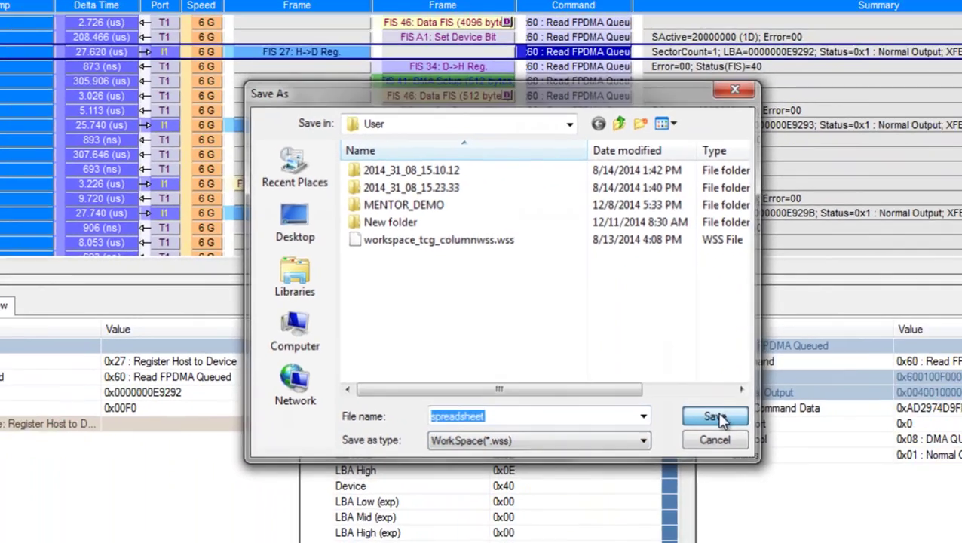
pyautogui.click(782, 450)
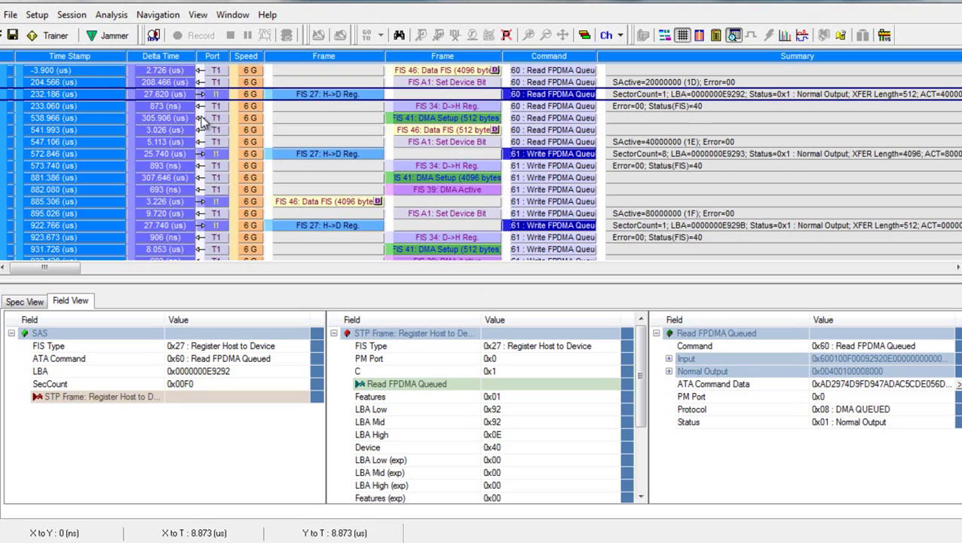
# Set spreadsheet.wss as the Default Workspace in Preferences.
pyautogui.click(39, 16)
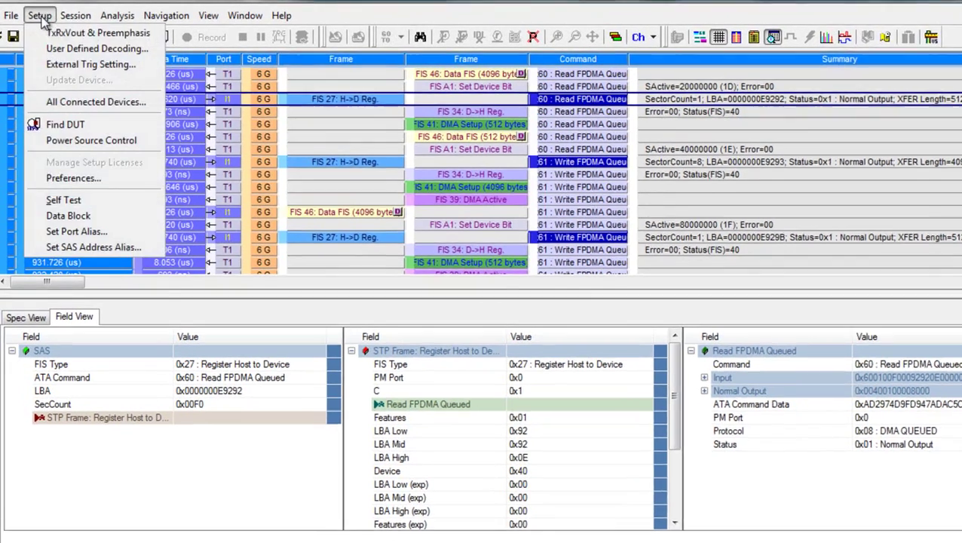
pyautogui.click(60, 168)
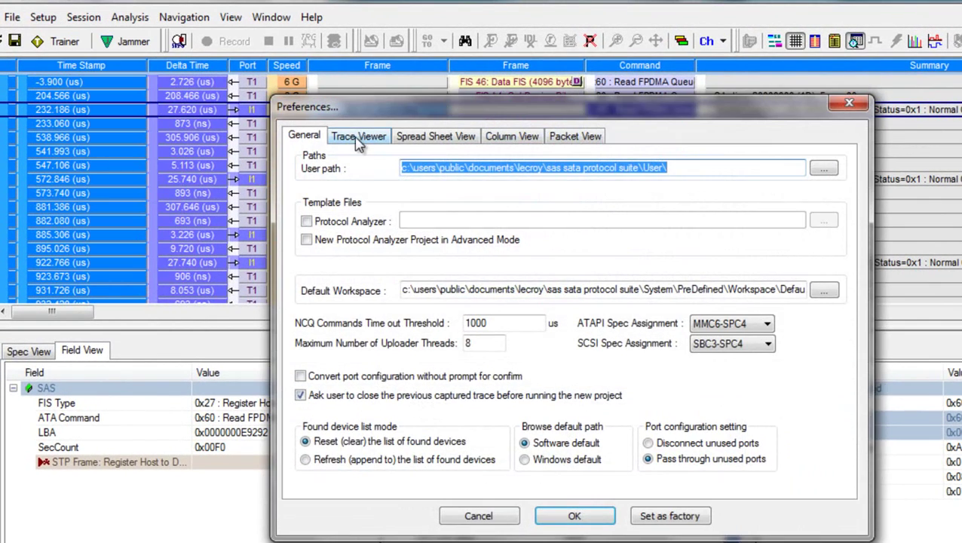
pyautogui.click(823, 294)
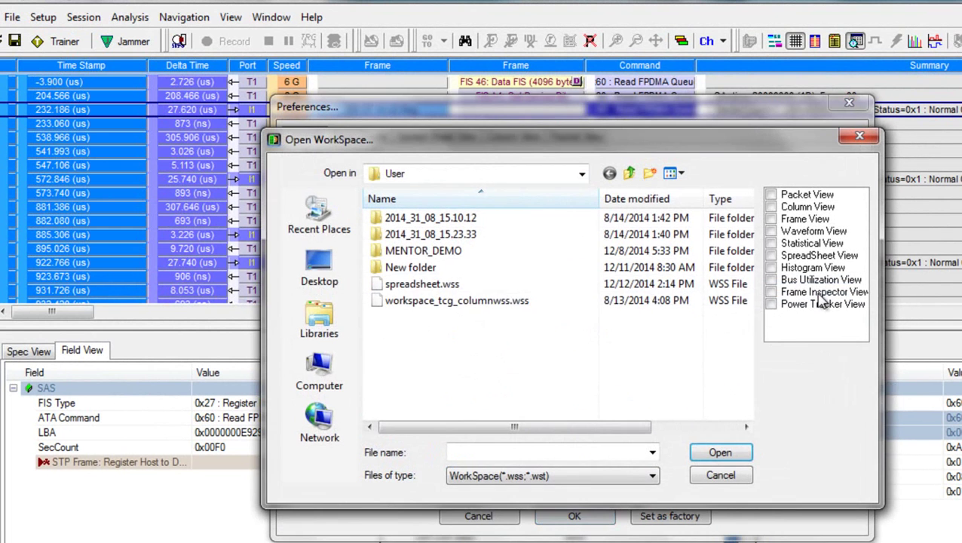
pyautogui.click(424, 283)
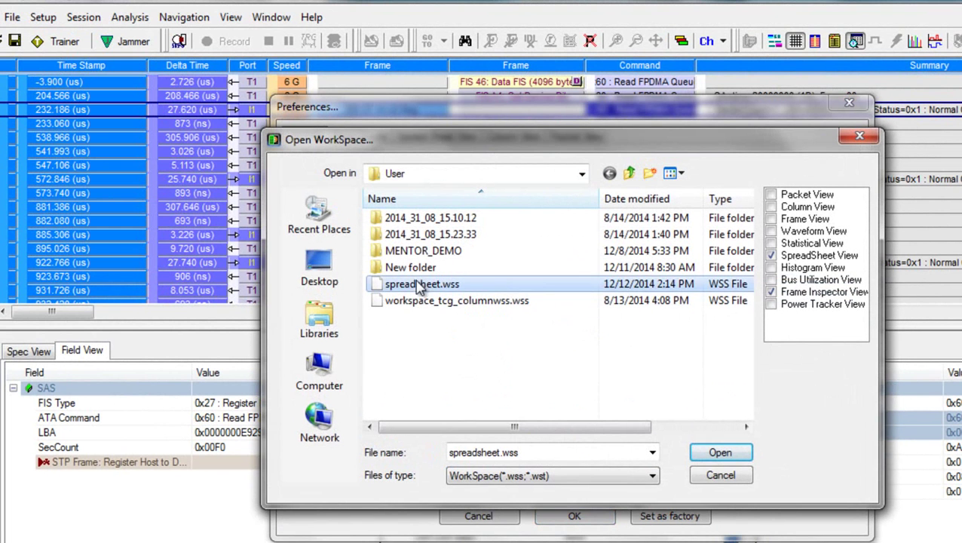
pyautogui.click(726, 455)
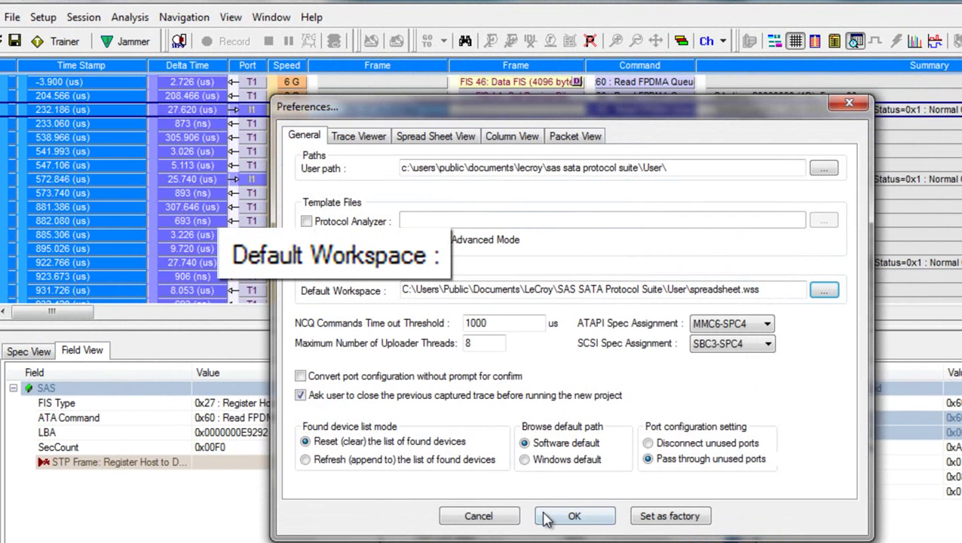
pyautogui.click(555, 516)
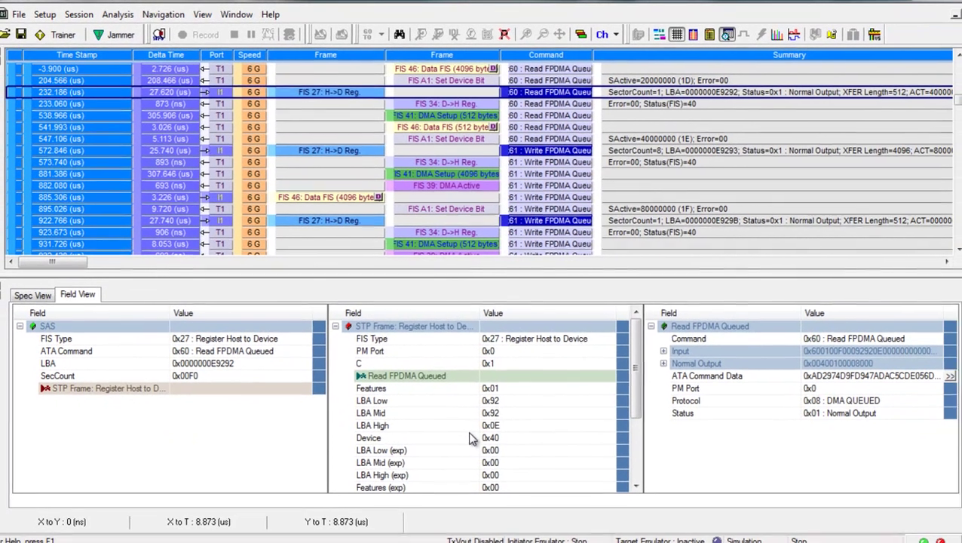